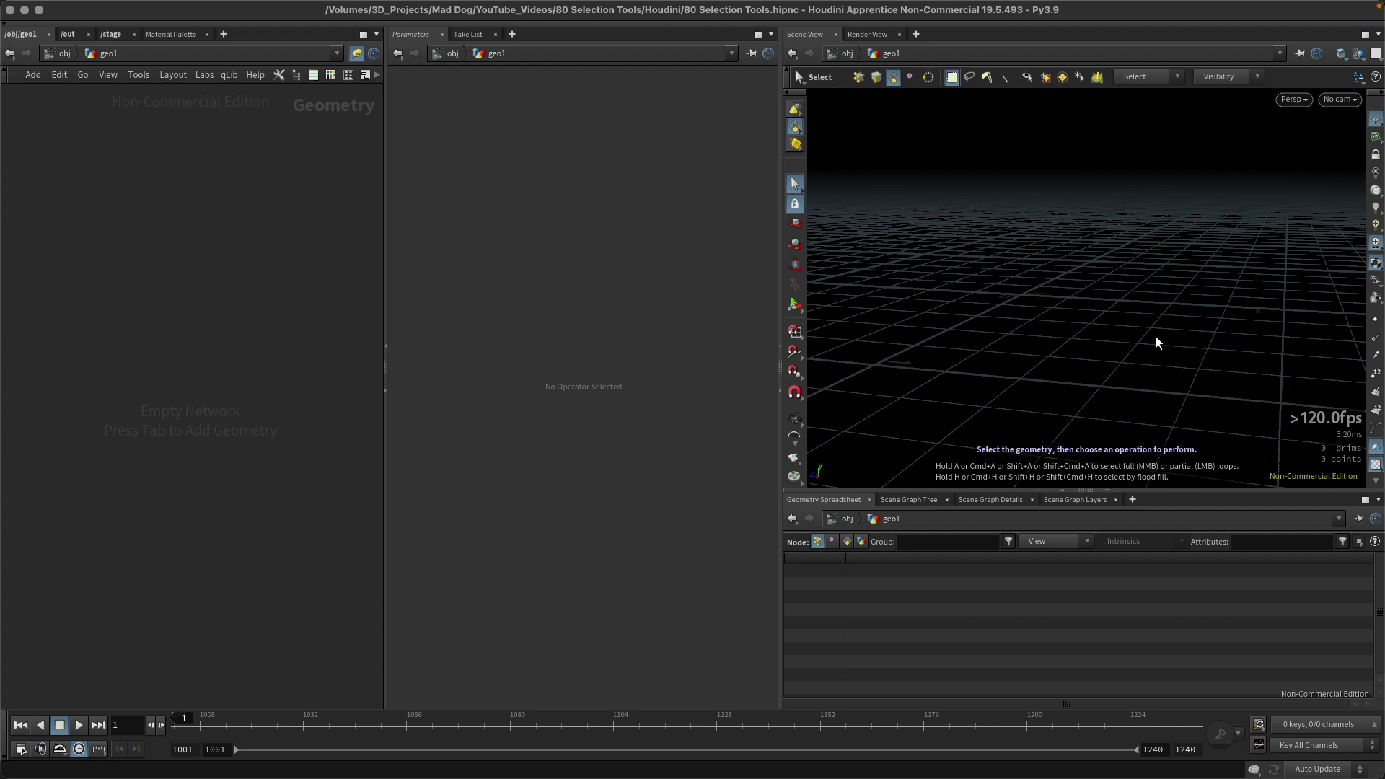
Tumble and tilt the view of the empty grid, returning to the Select tool.
key("Escape")
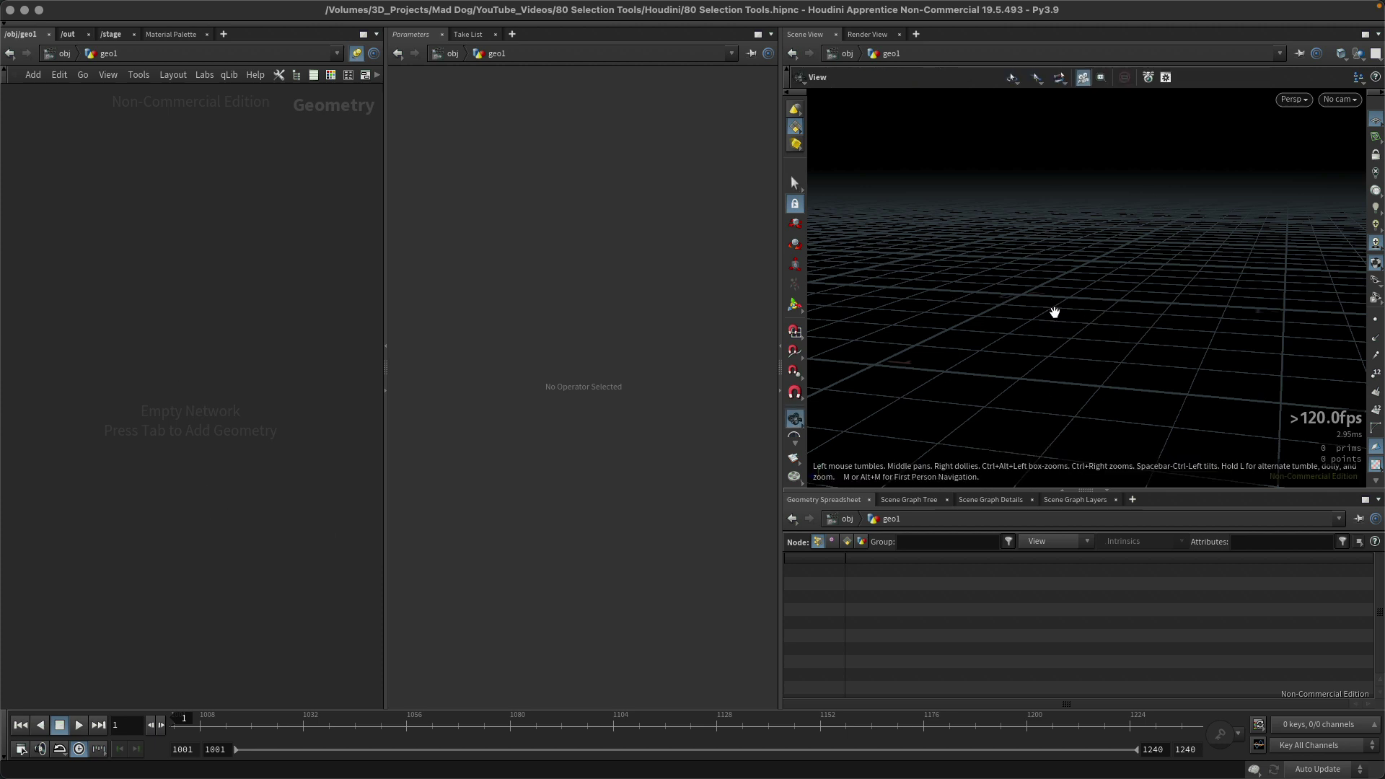
left_click_drag(1053, 313, 1062, 351)
key("s")
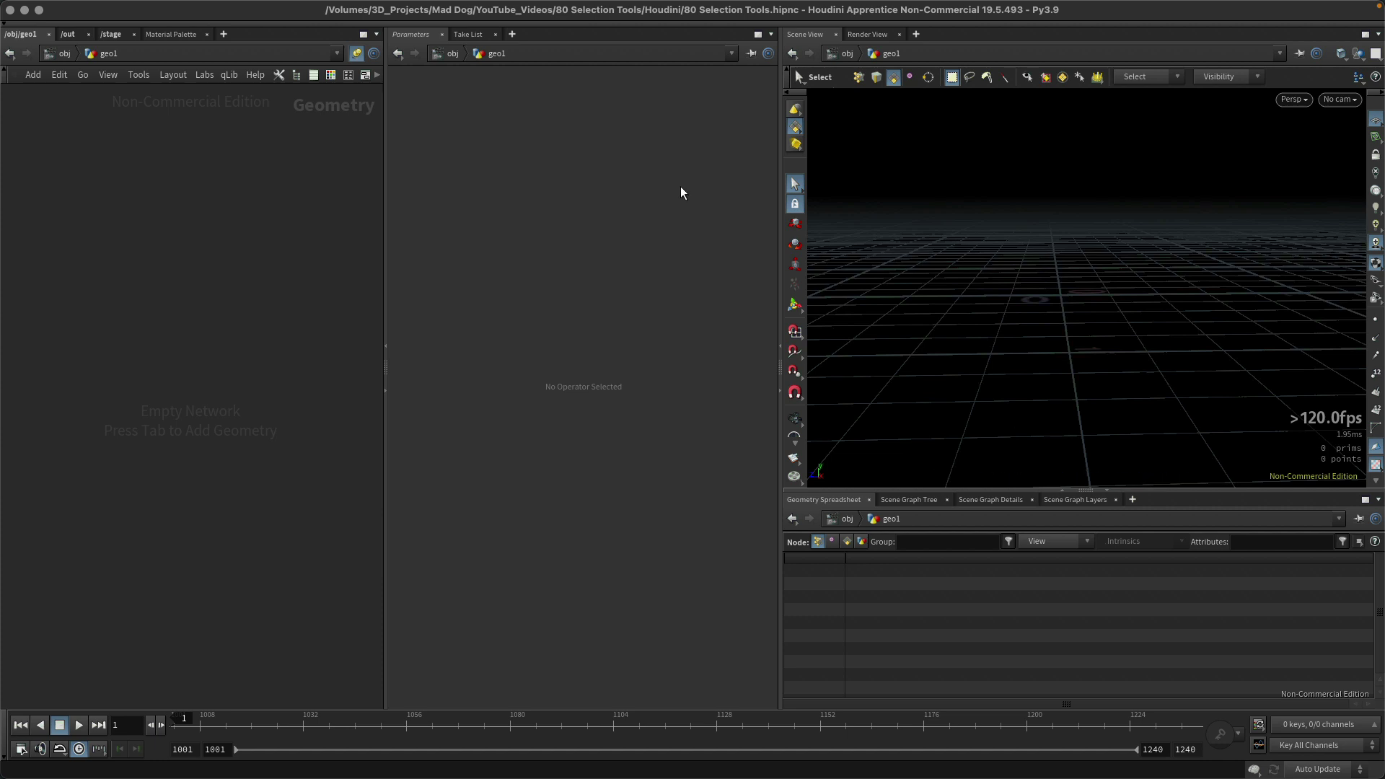
left_click_drag(1019, 305, 1020, 332, "alt")
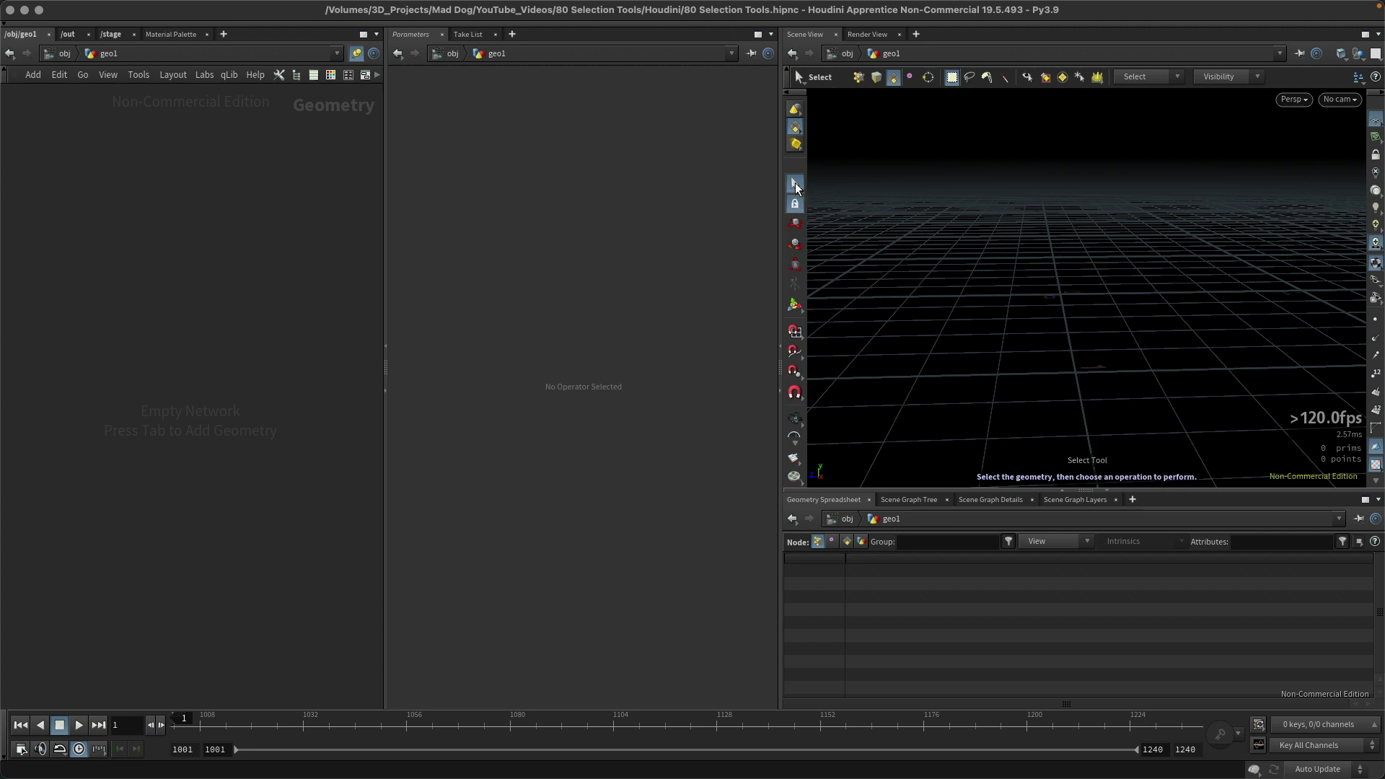
Cycle through the move, rotate and scale tool hotkeys, ending back on Select.
key("t")
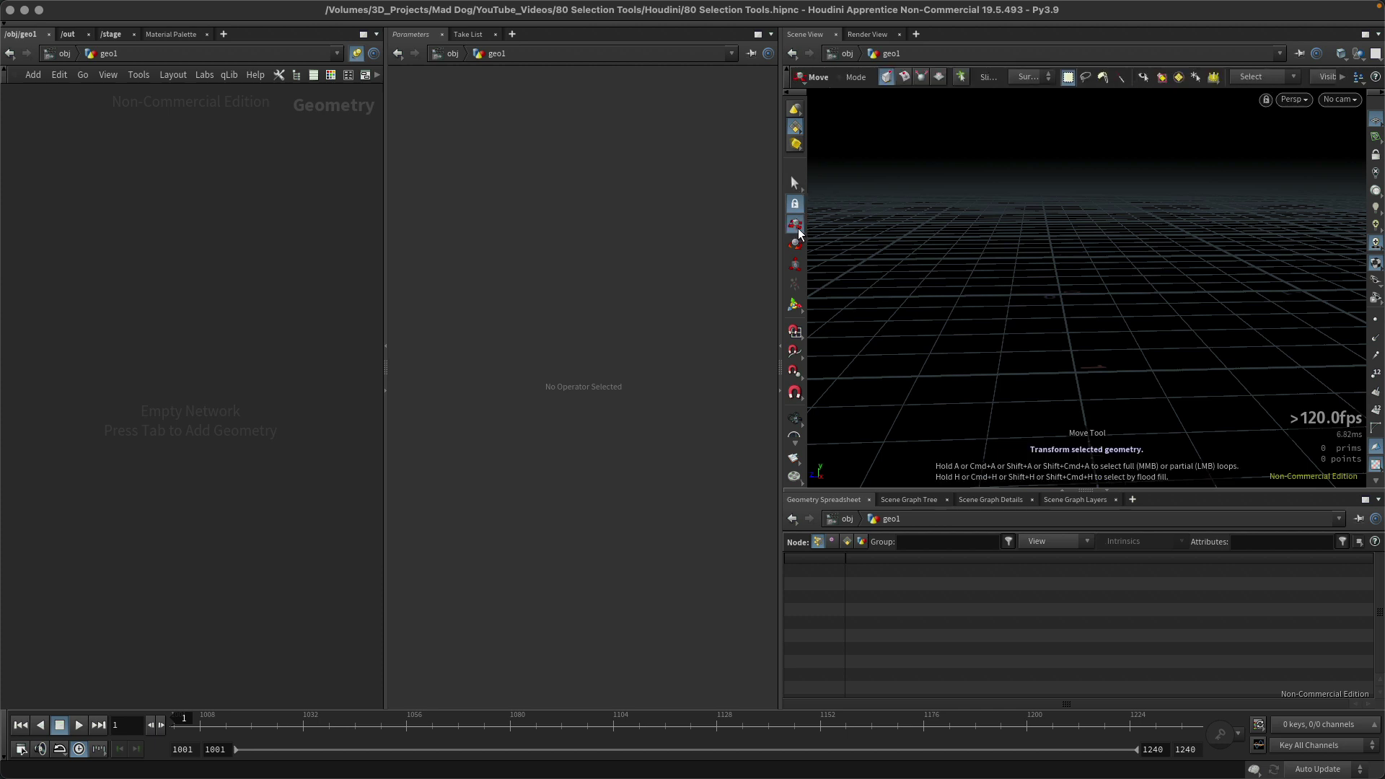
key("r")
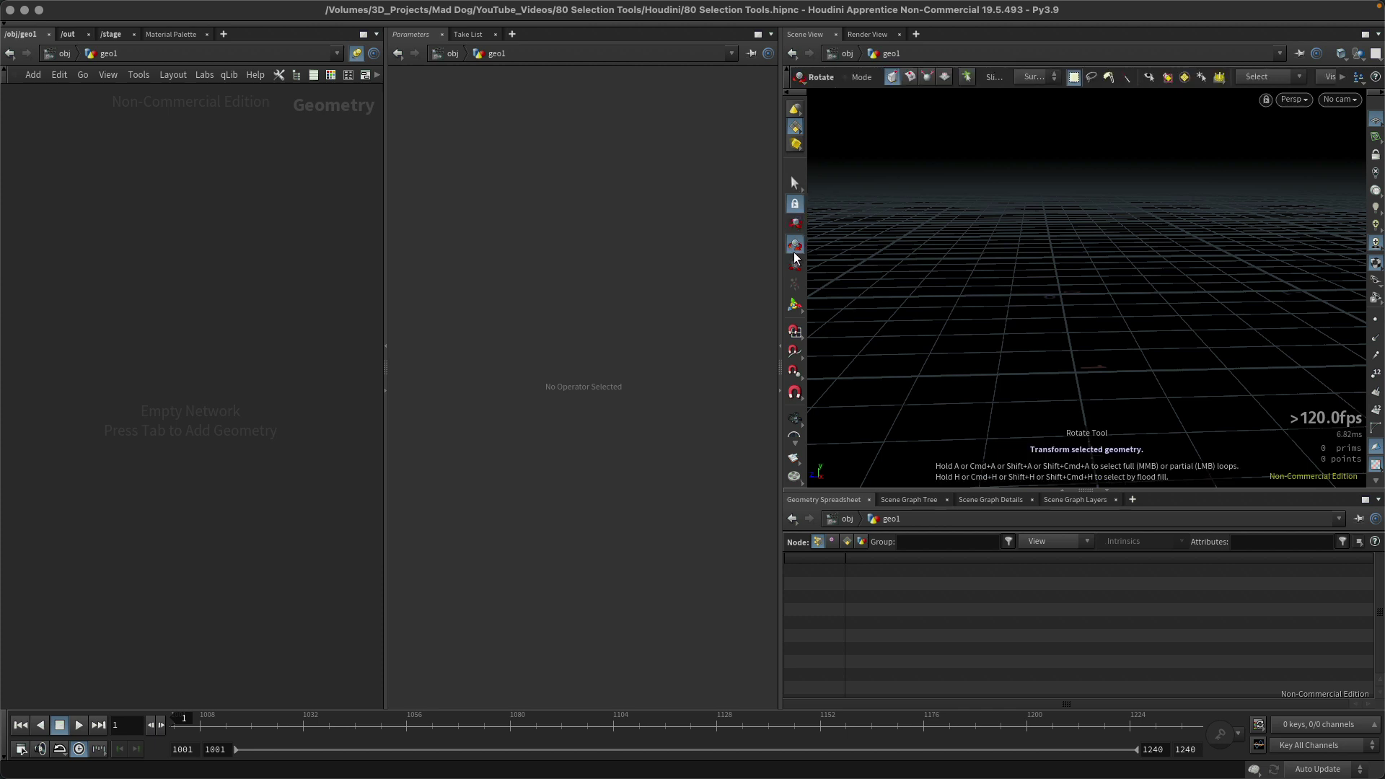
key("e")
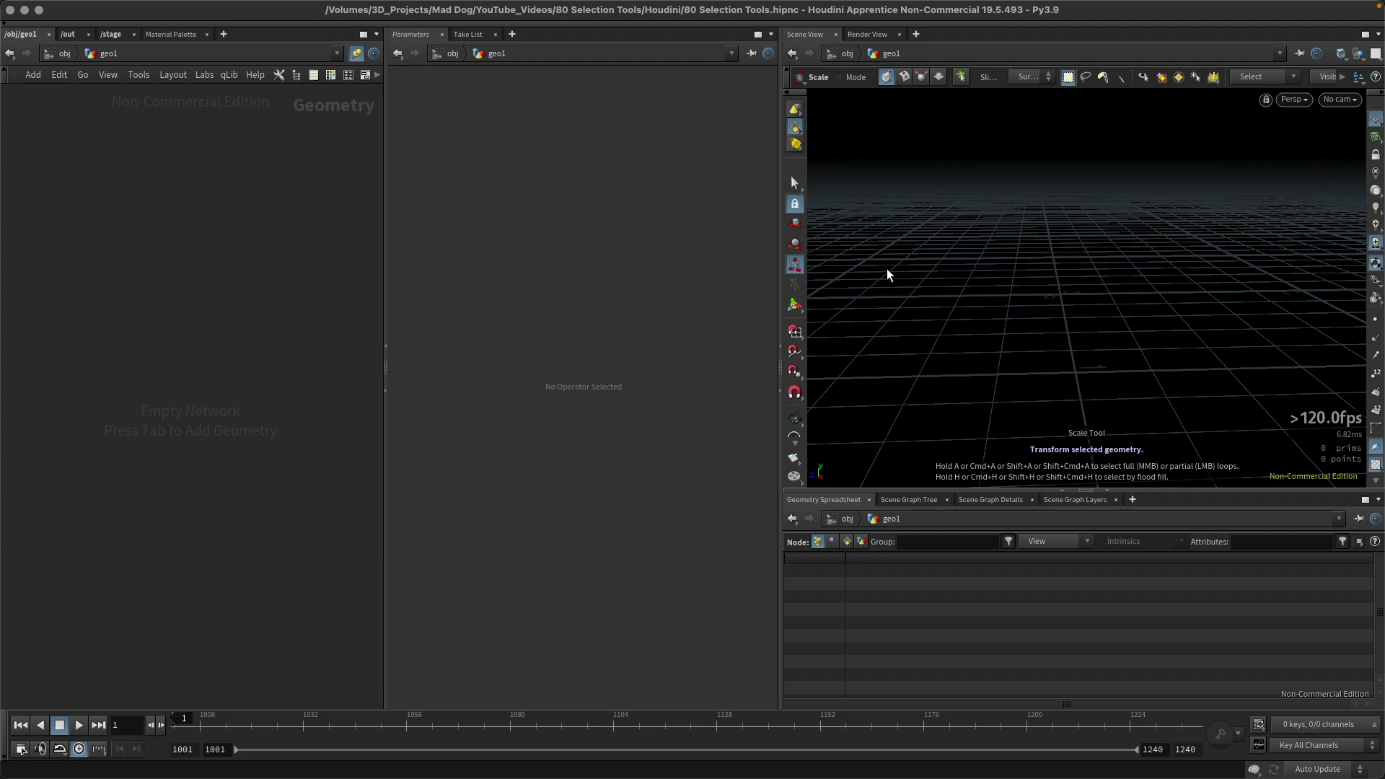
key("s")
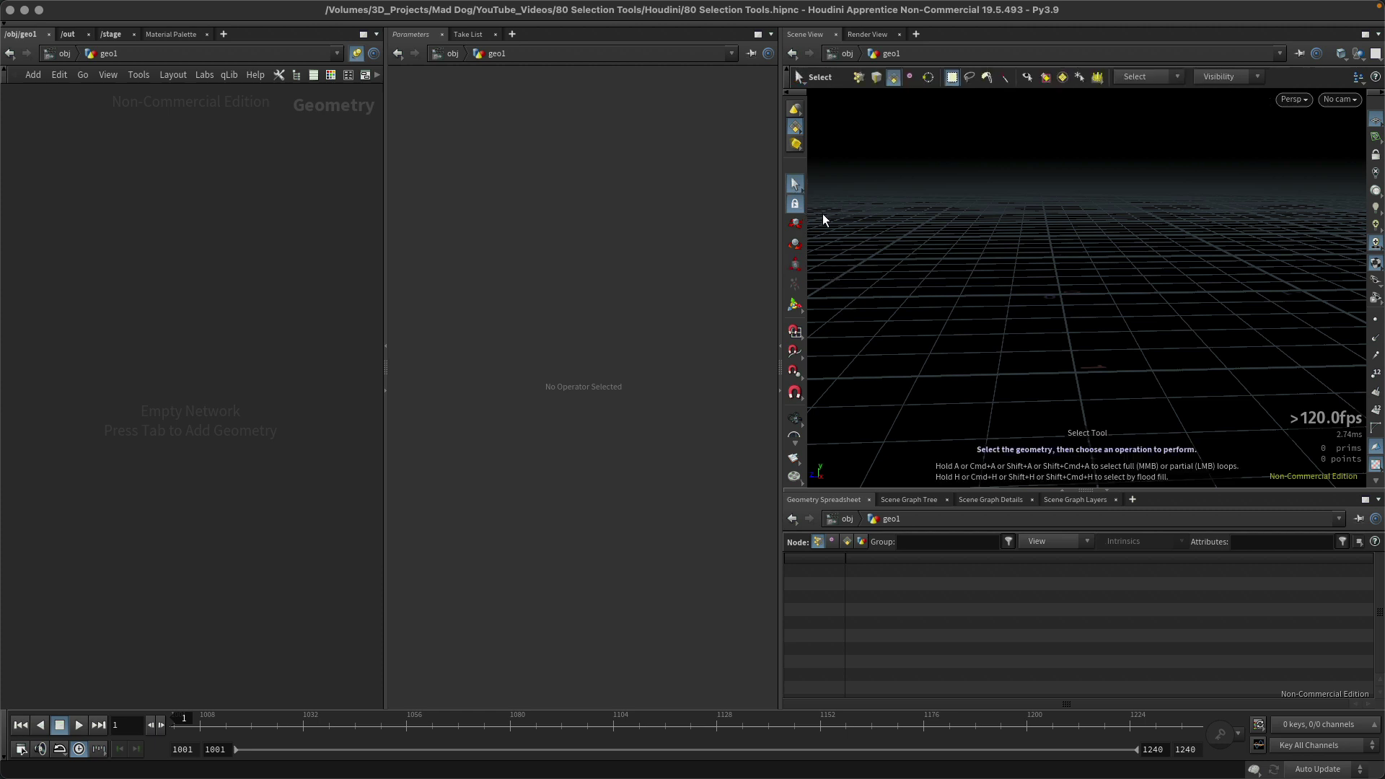
key("r")
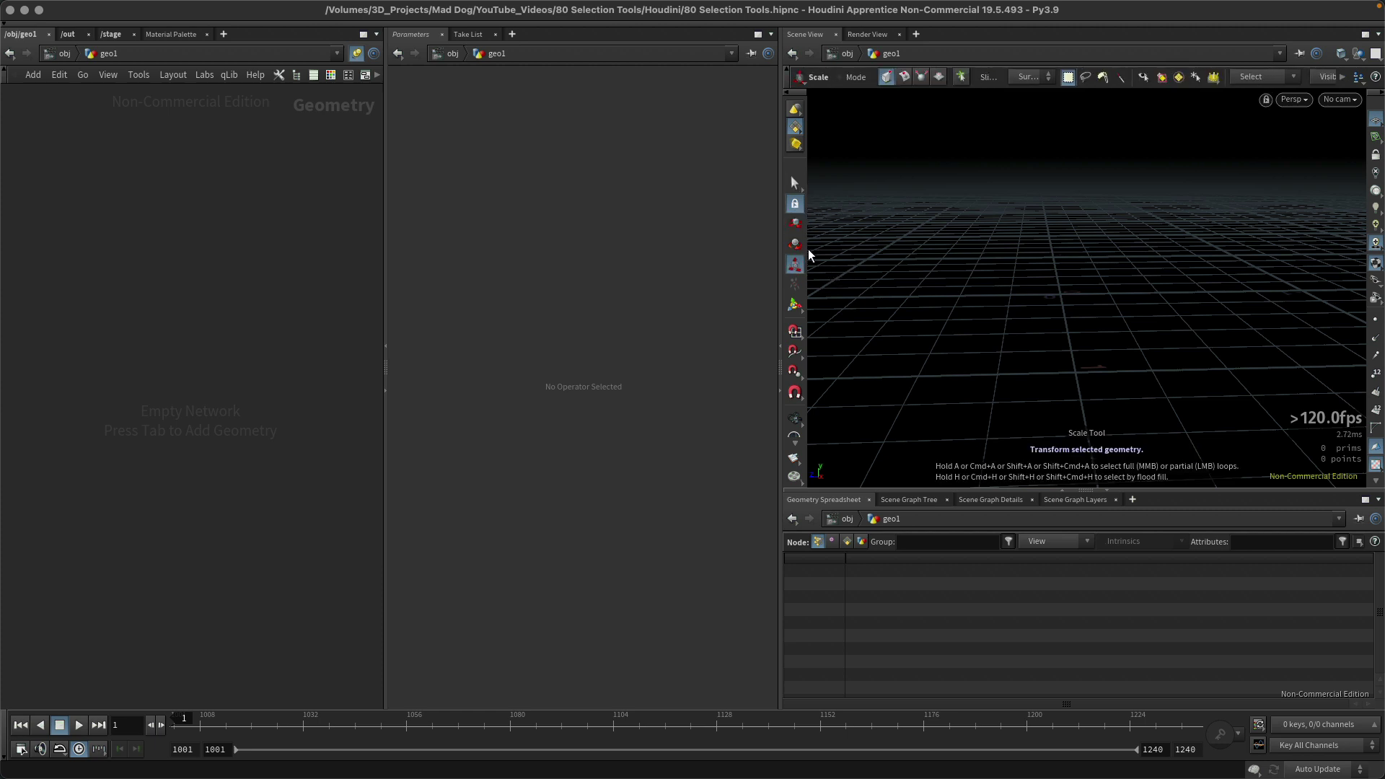
key("s")
key("r")
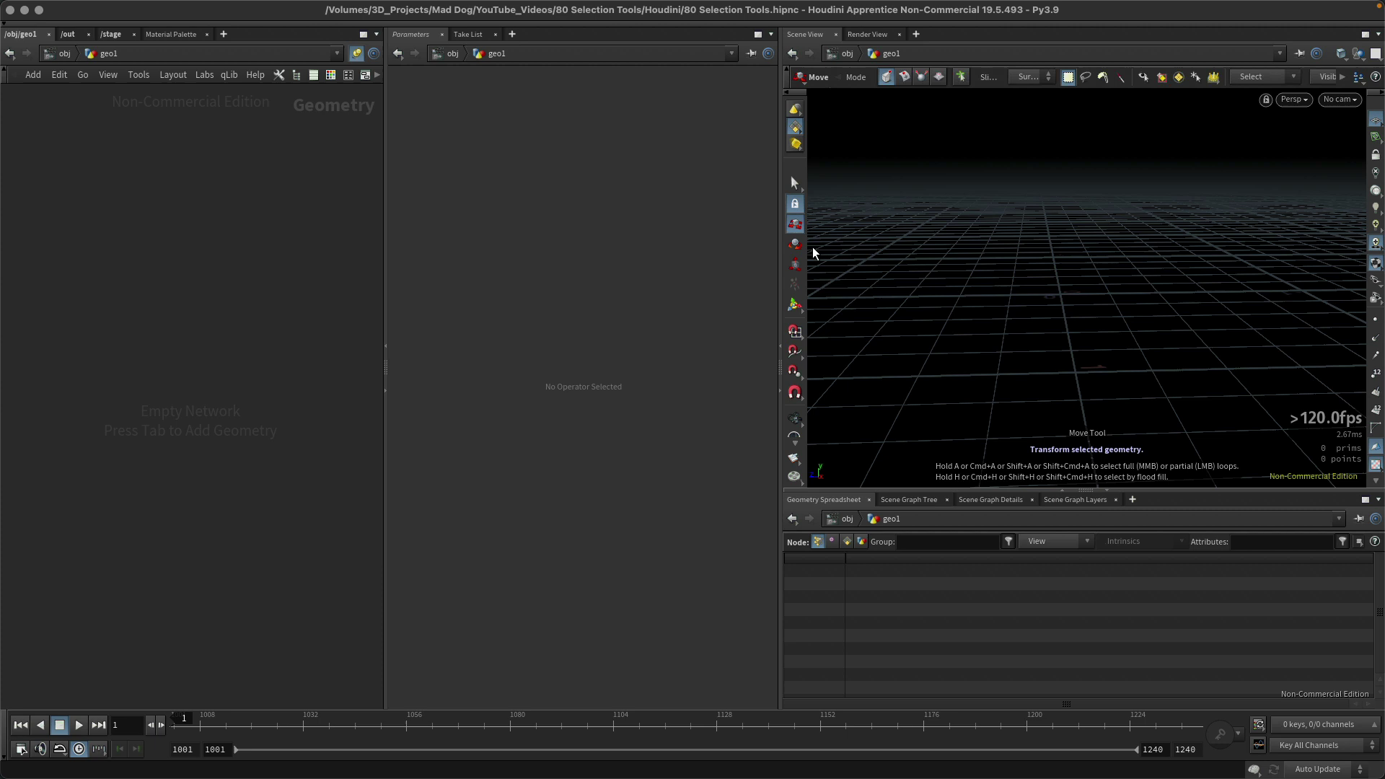
key("t")
key("s")
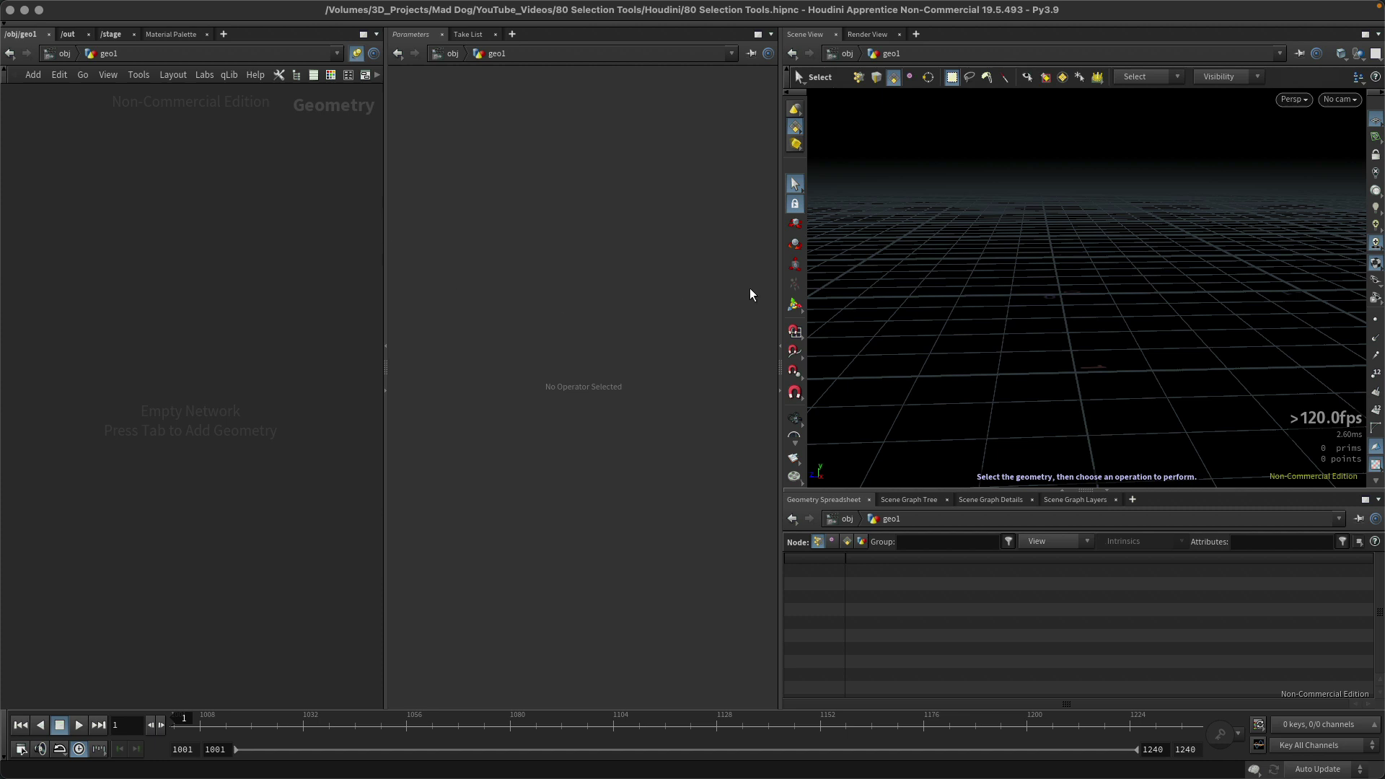
Add a Sphere node, sphere1, to the geo1 network by searching 'sph' in the Tab menu.
left_click(793, 184)
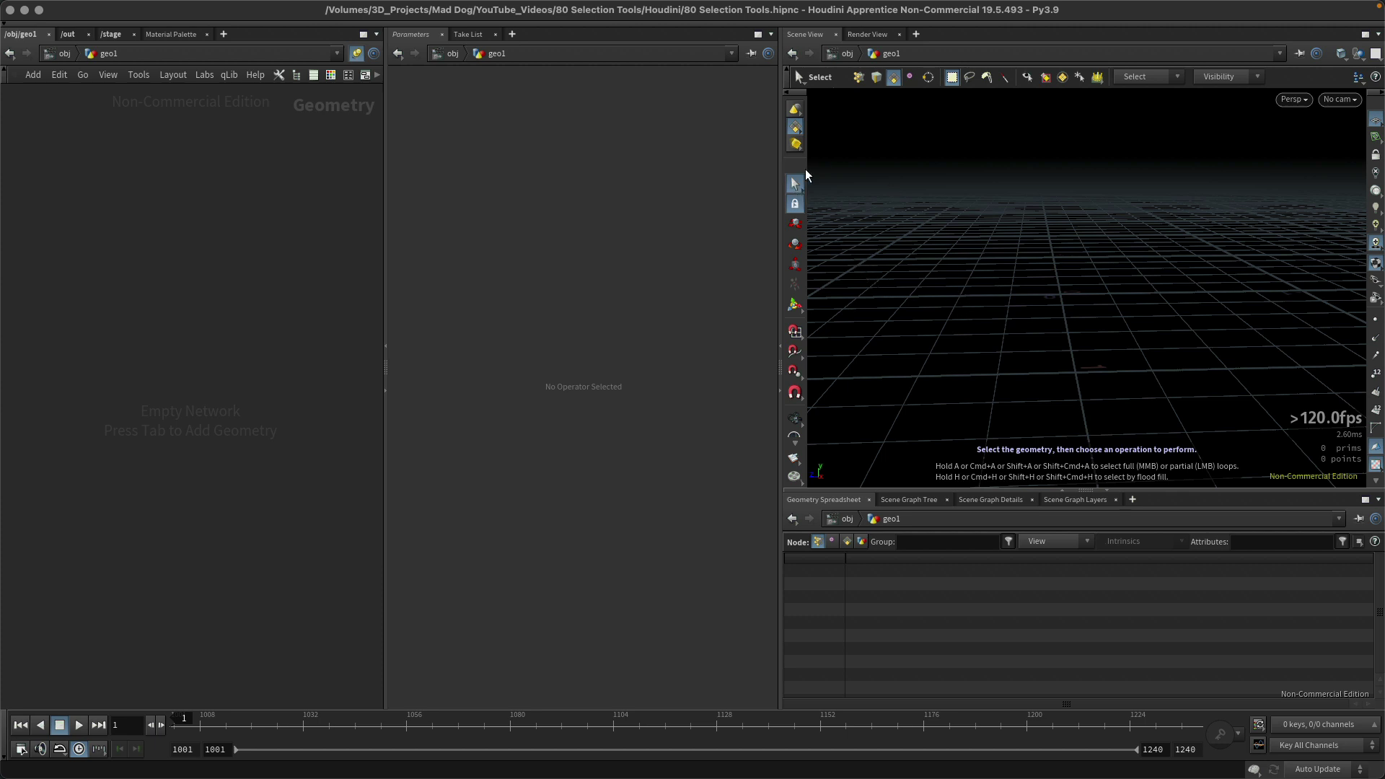
key("Tab")
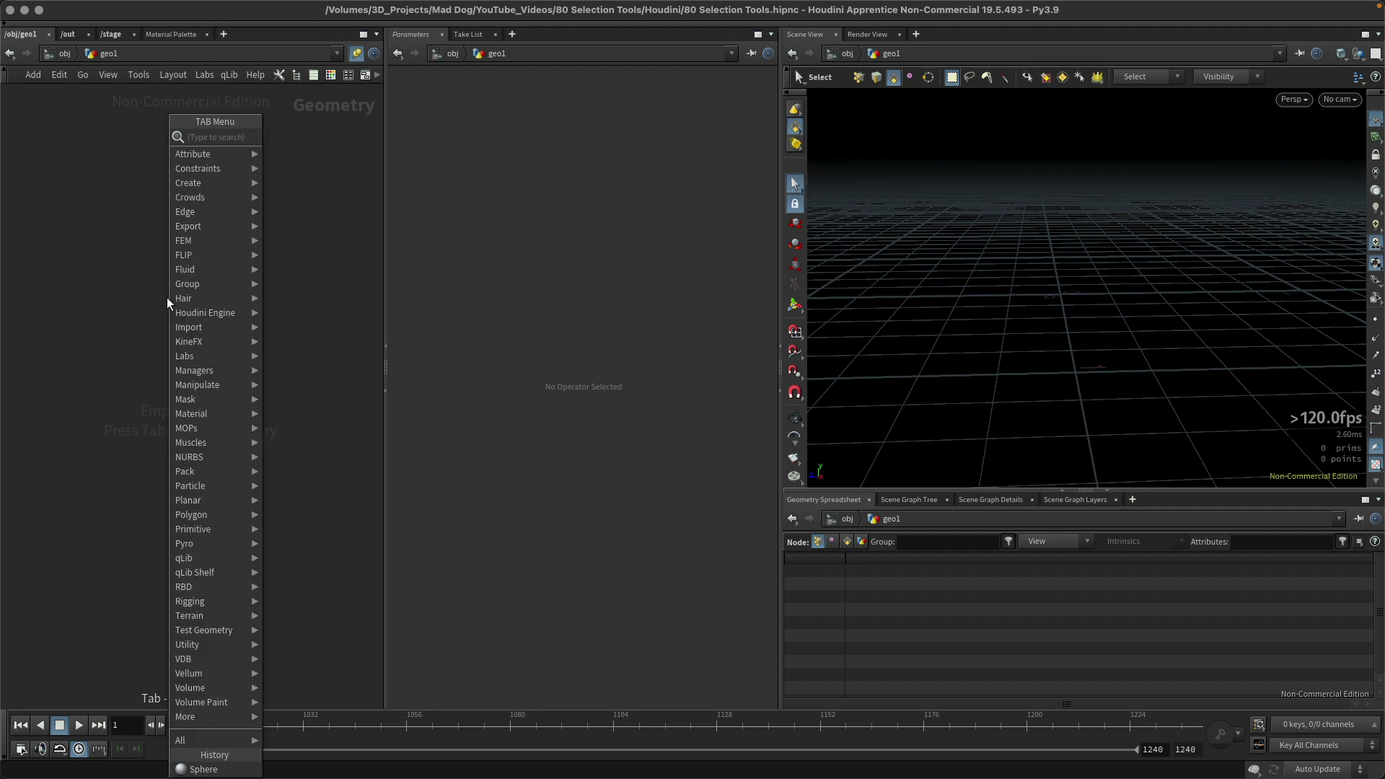
type("sph")
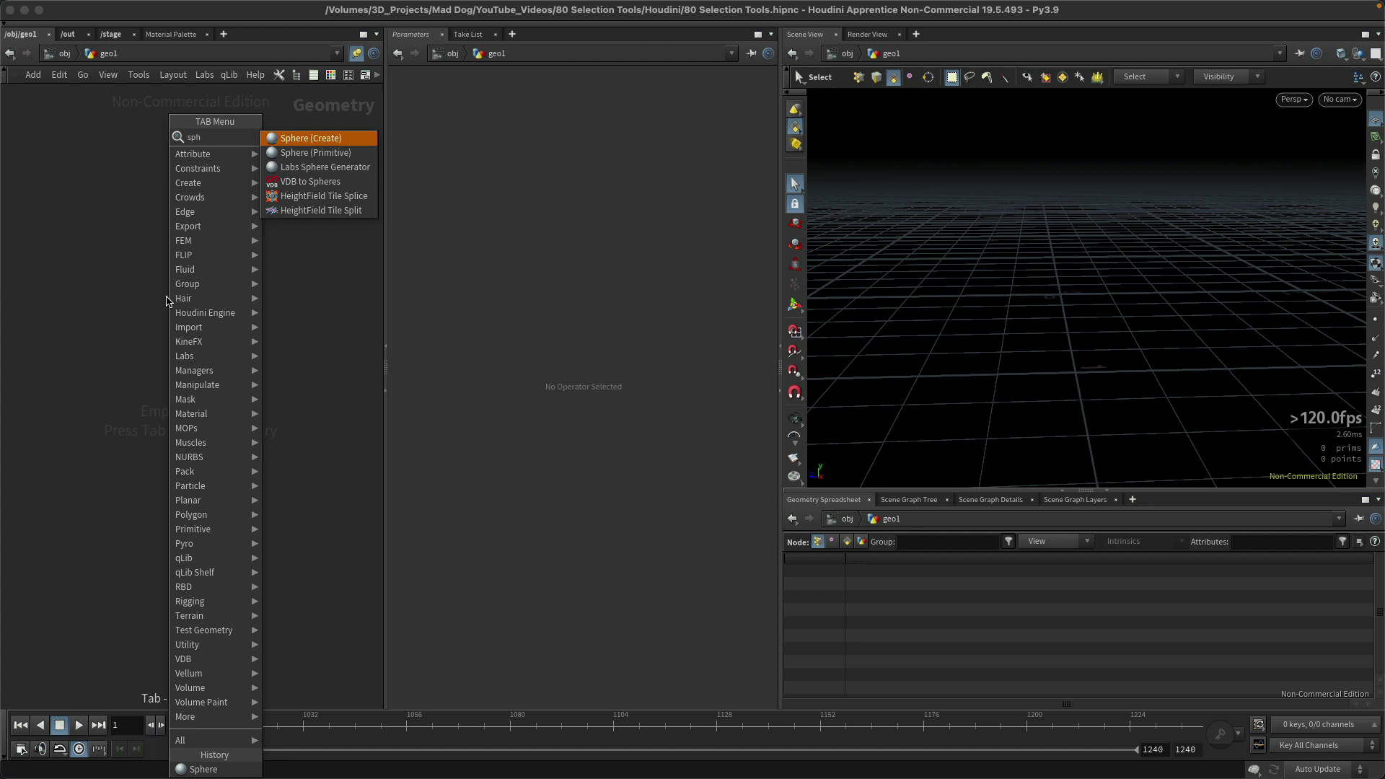
key("Return")
left_click(177, 301)
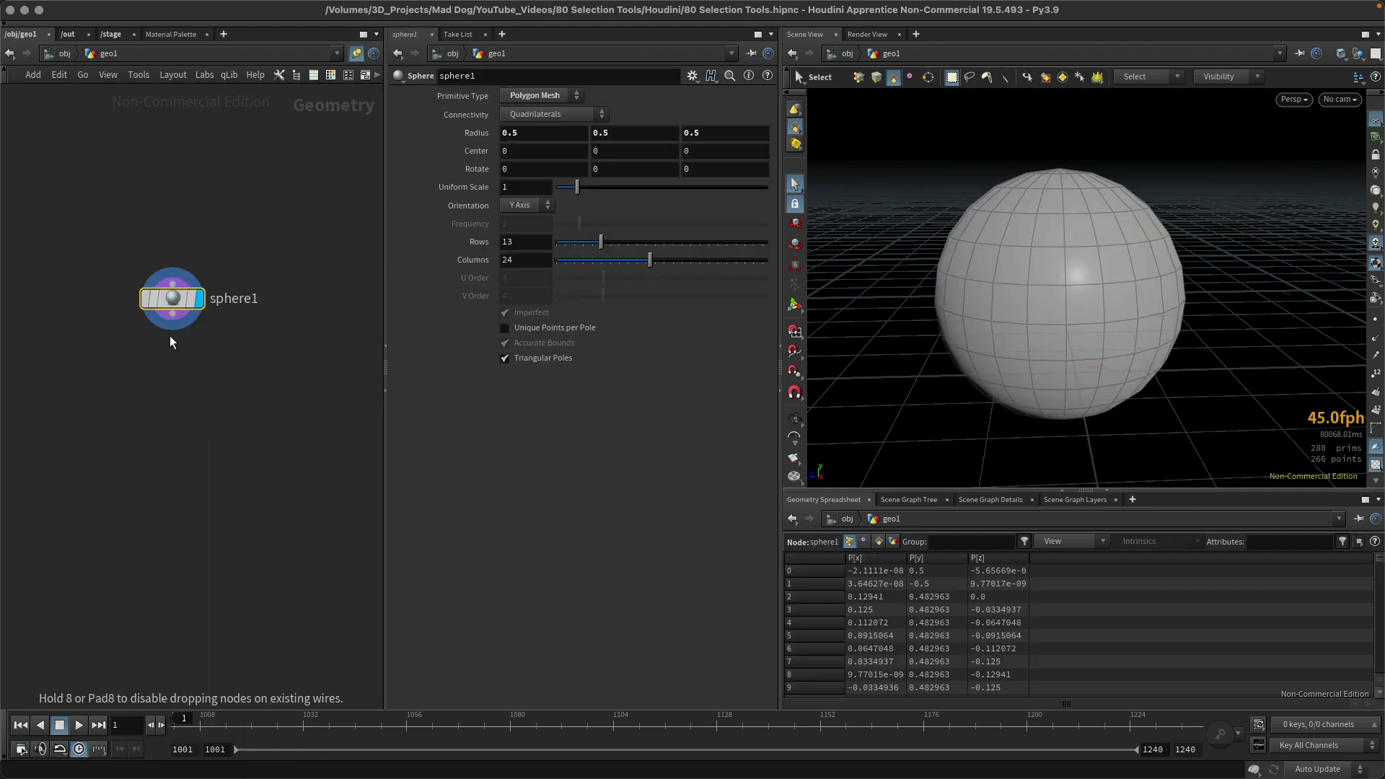
key("Escape")
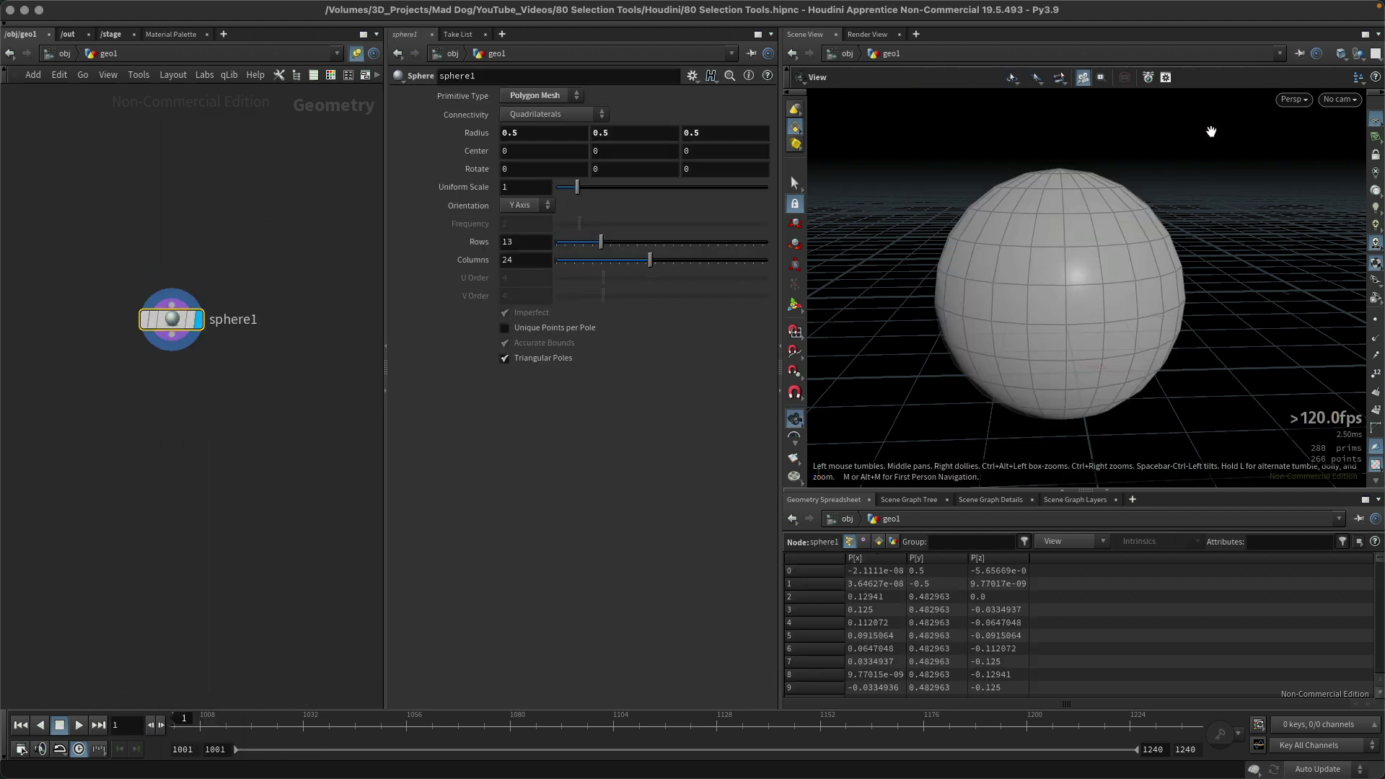
key("s")
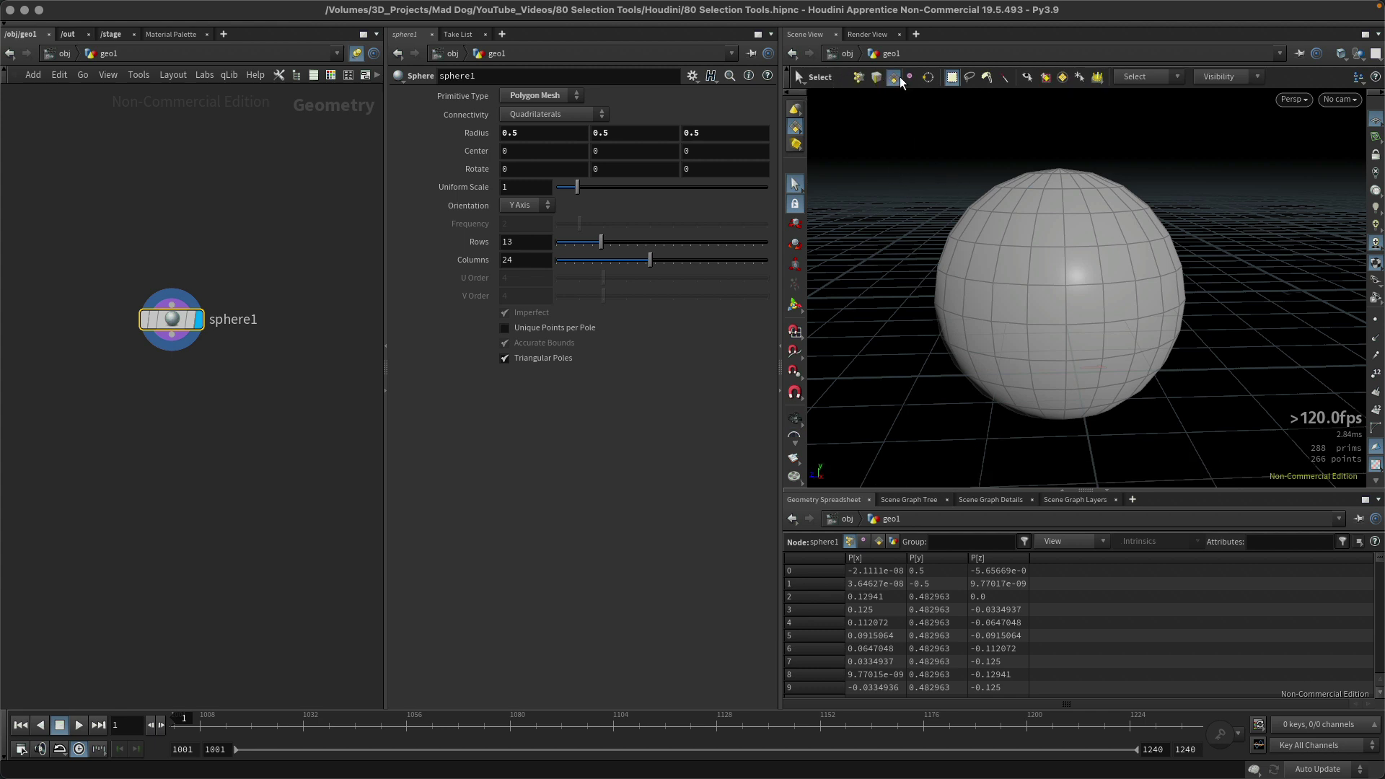
Cycle the selection mode through points, edges and primitives, then hotkey into point selection.
left_click(858, 76)
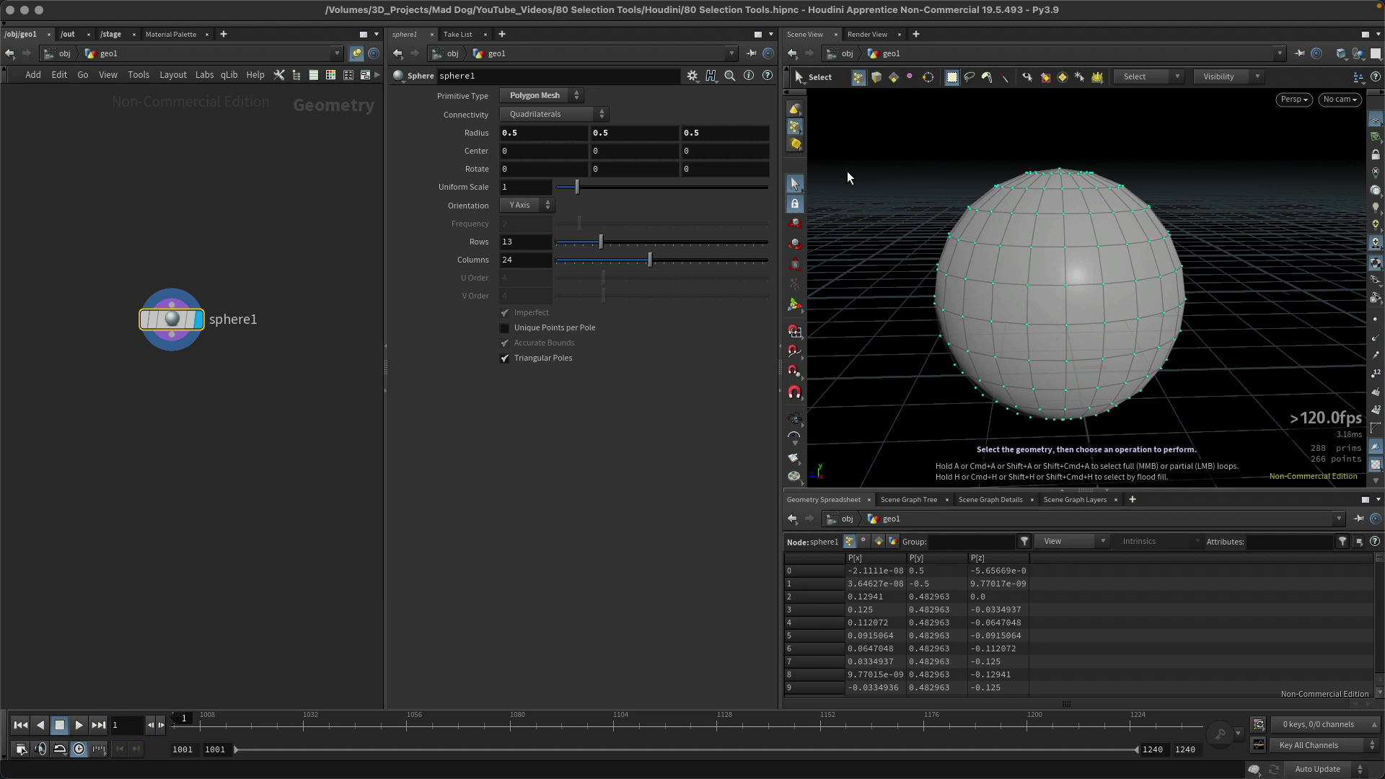
left_click(875, 77)
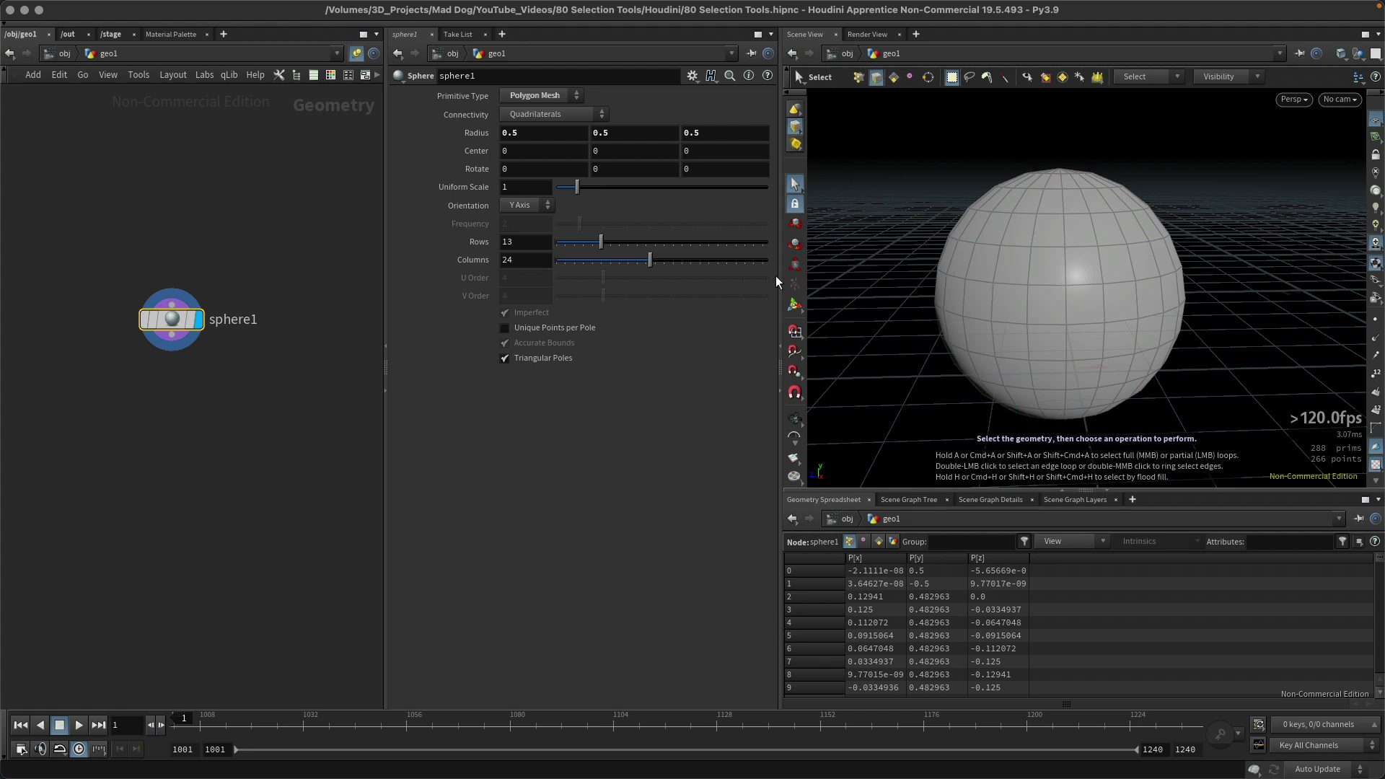
left_click(891, 78)
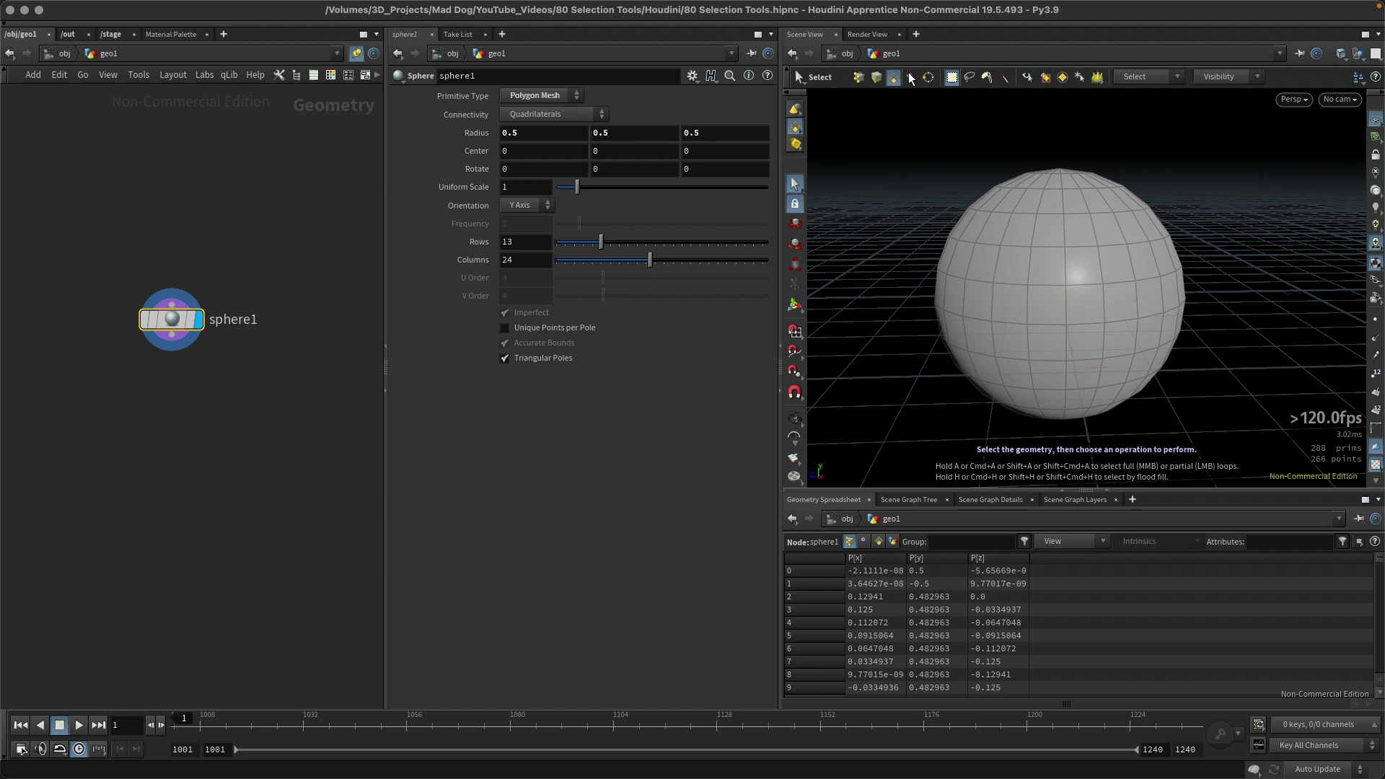
key("2")
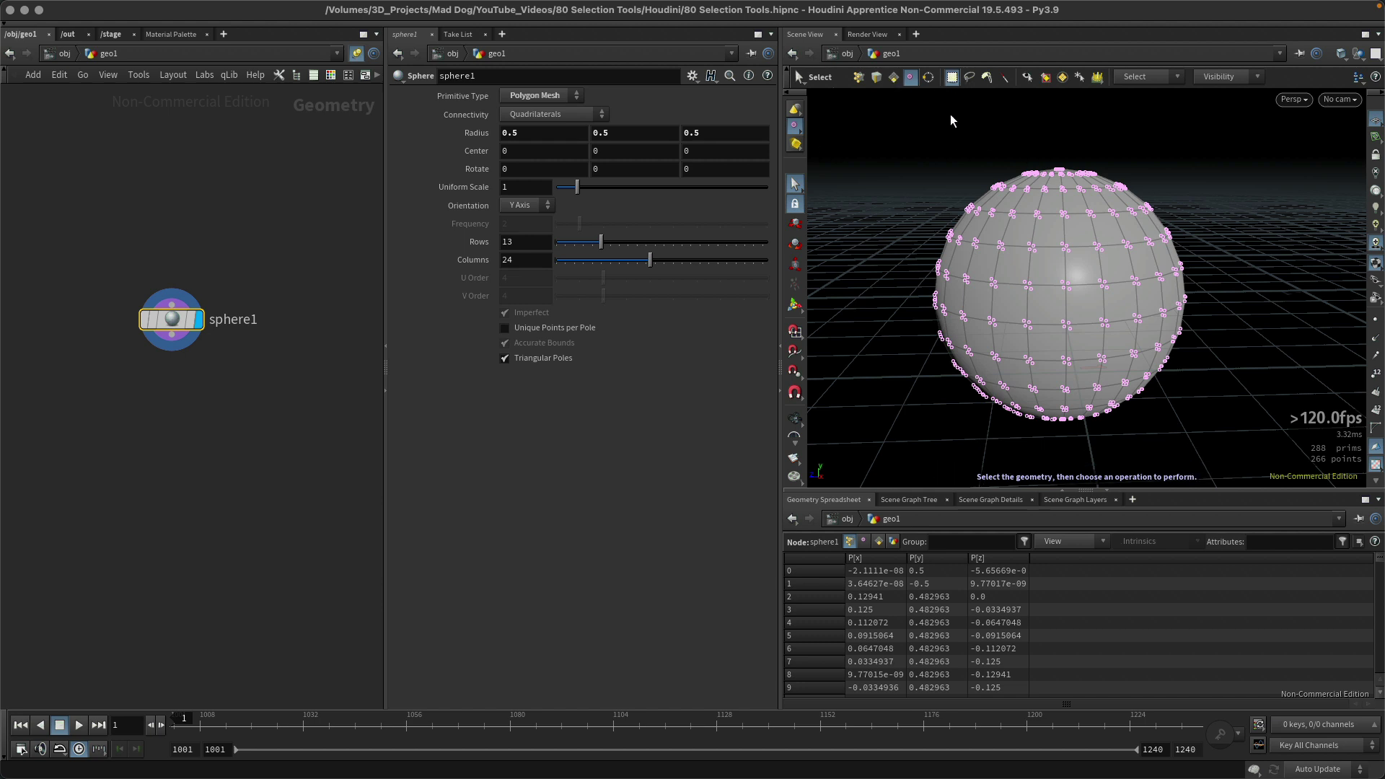
Box-select the sphere's upper band, first as edges and then again as points.
left_click(892, 76)
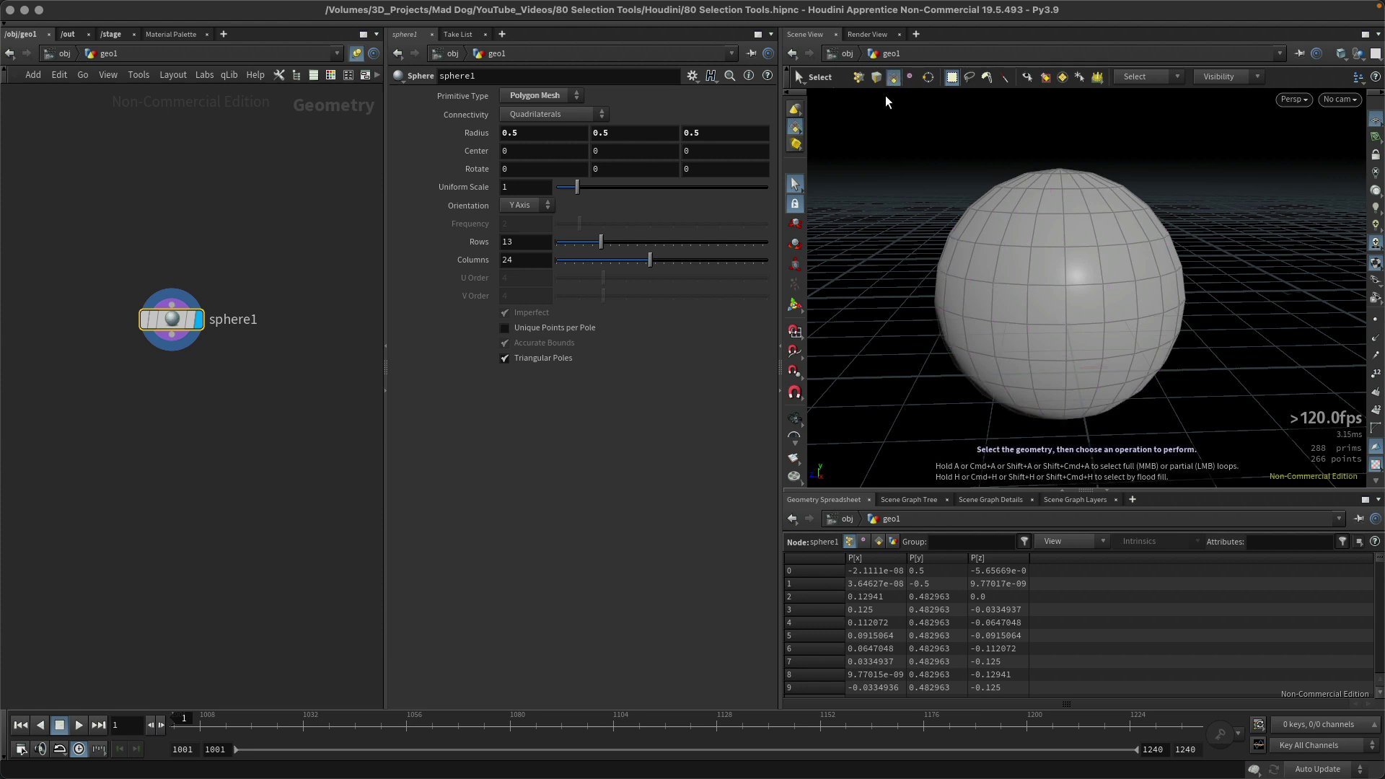
left_click_drag(880, 192, 1230, 312)
key("Escape")
key("s")
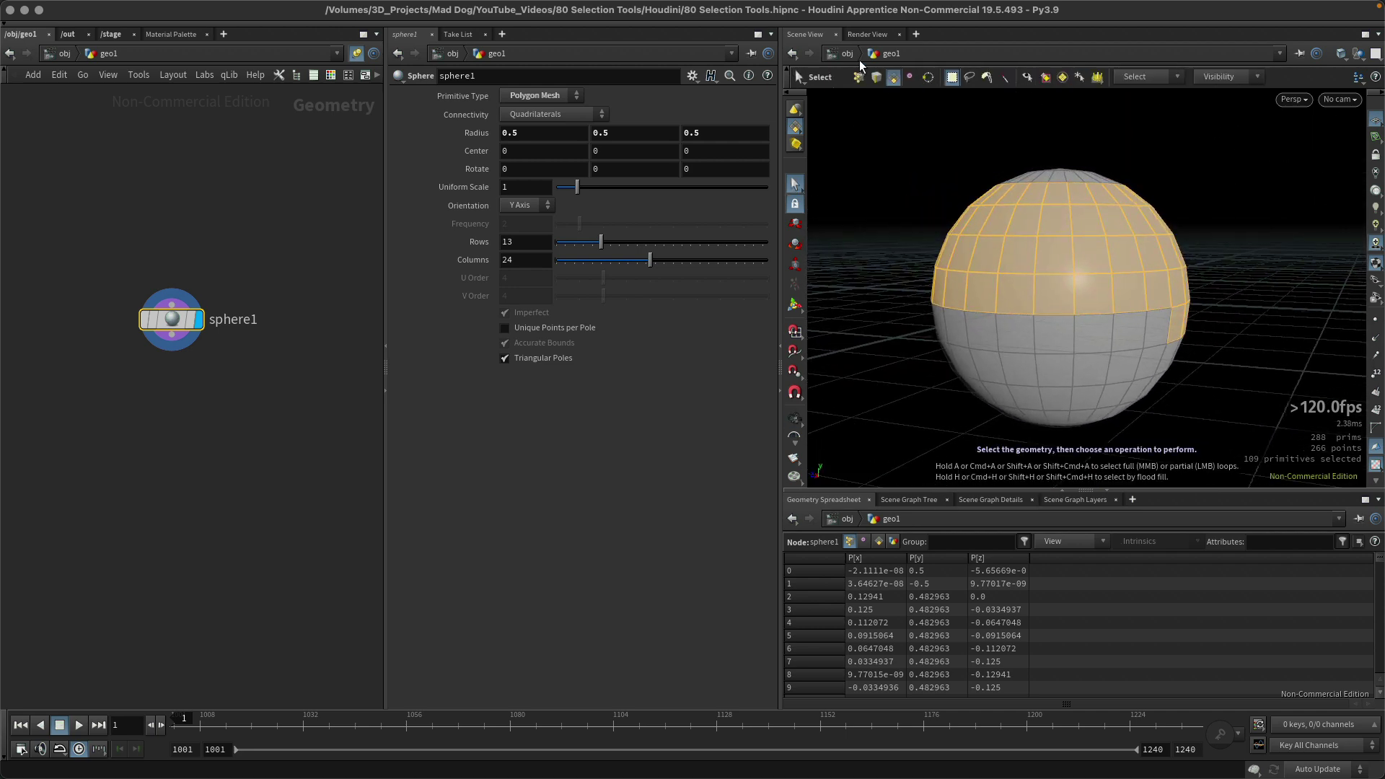
left_click(857, 76)
left_click_drag(885, 180, 1215, 292)
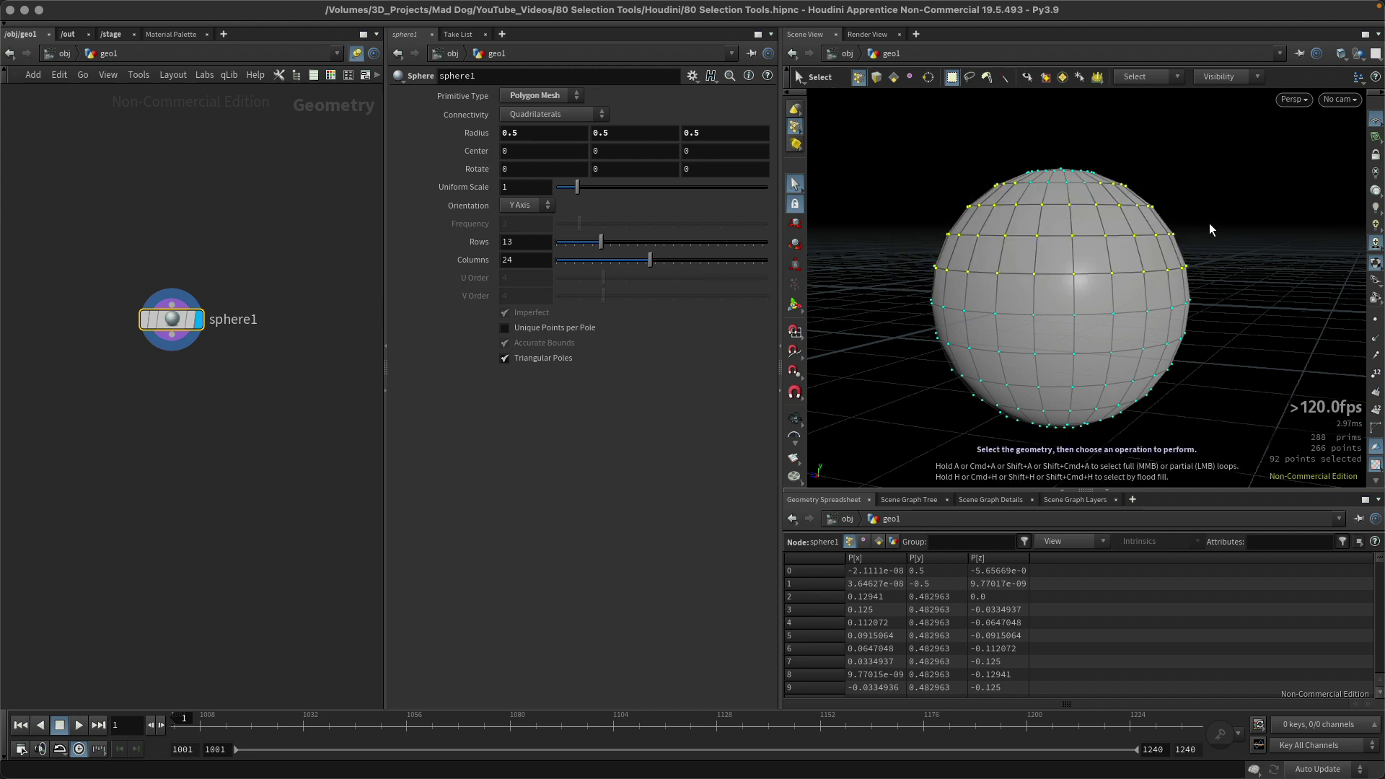
Pick single points, add another to reach six selected, then clear all points.
left_click(1236, 179)
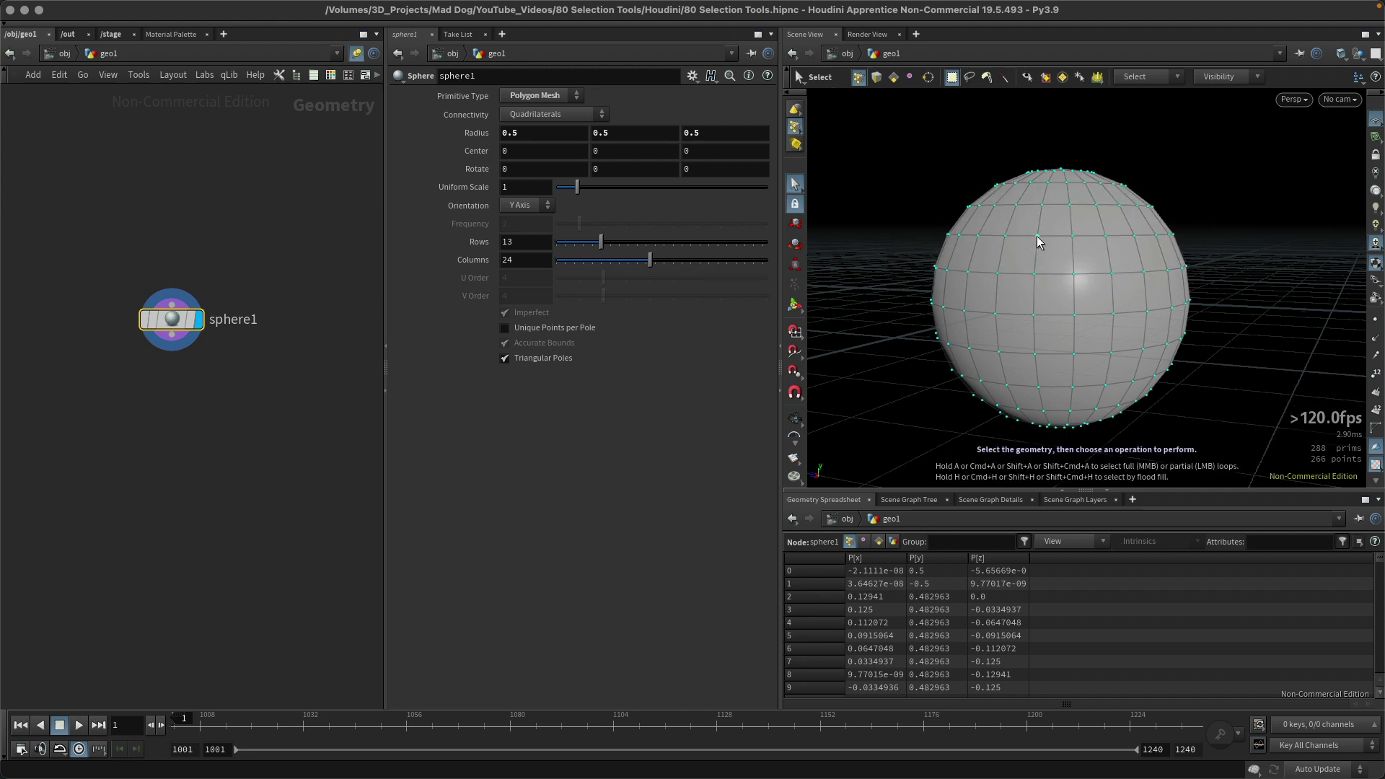
left_click(1037, 236)
left_click(1071, 235)
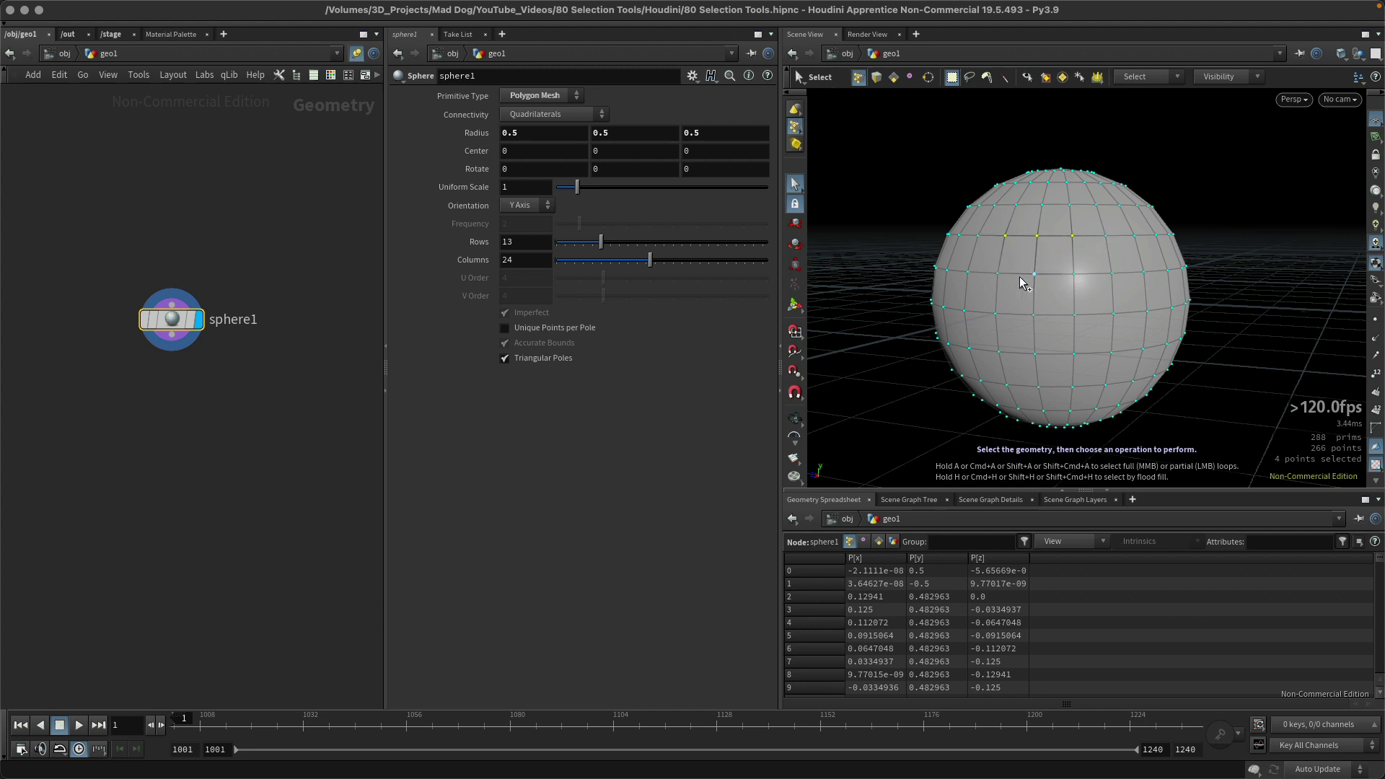
left_click(1074, 274, "shift")
left_click(1011, 153)
Box-select edges across the sphere's upper part, then pick a single edge.
left_click(876, 77)
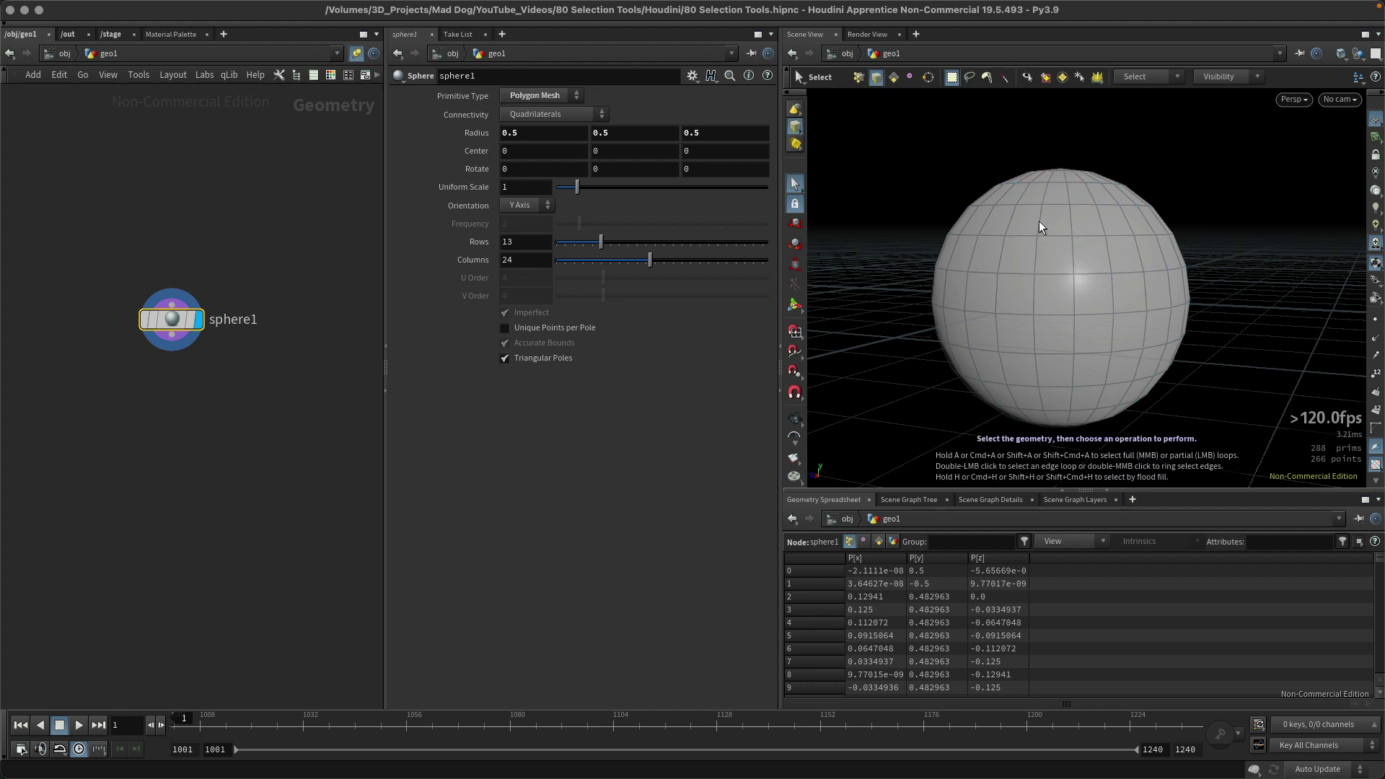
left_click_drag(970, 185, 1116, 310)
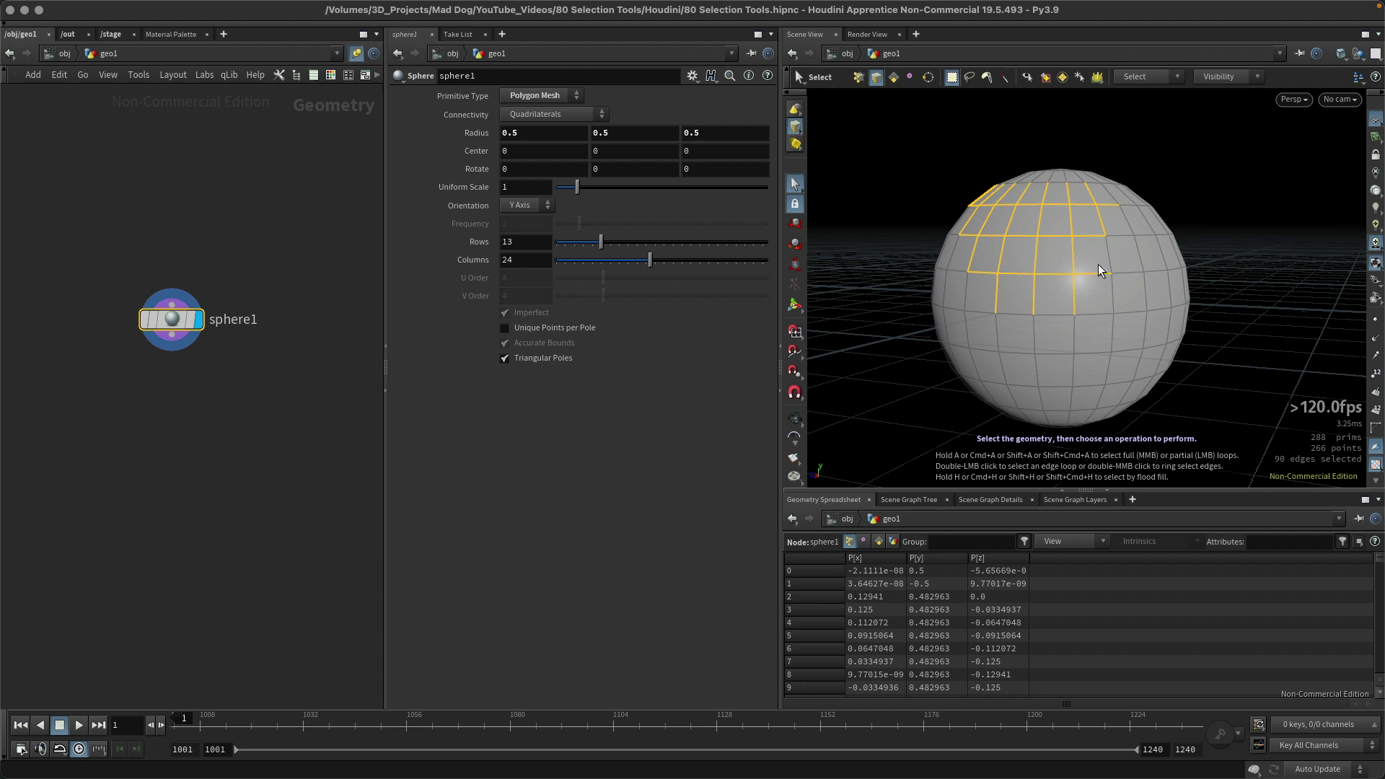
left_click(1142, 253)
left_click(1130, 313)
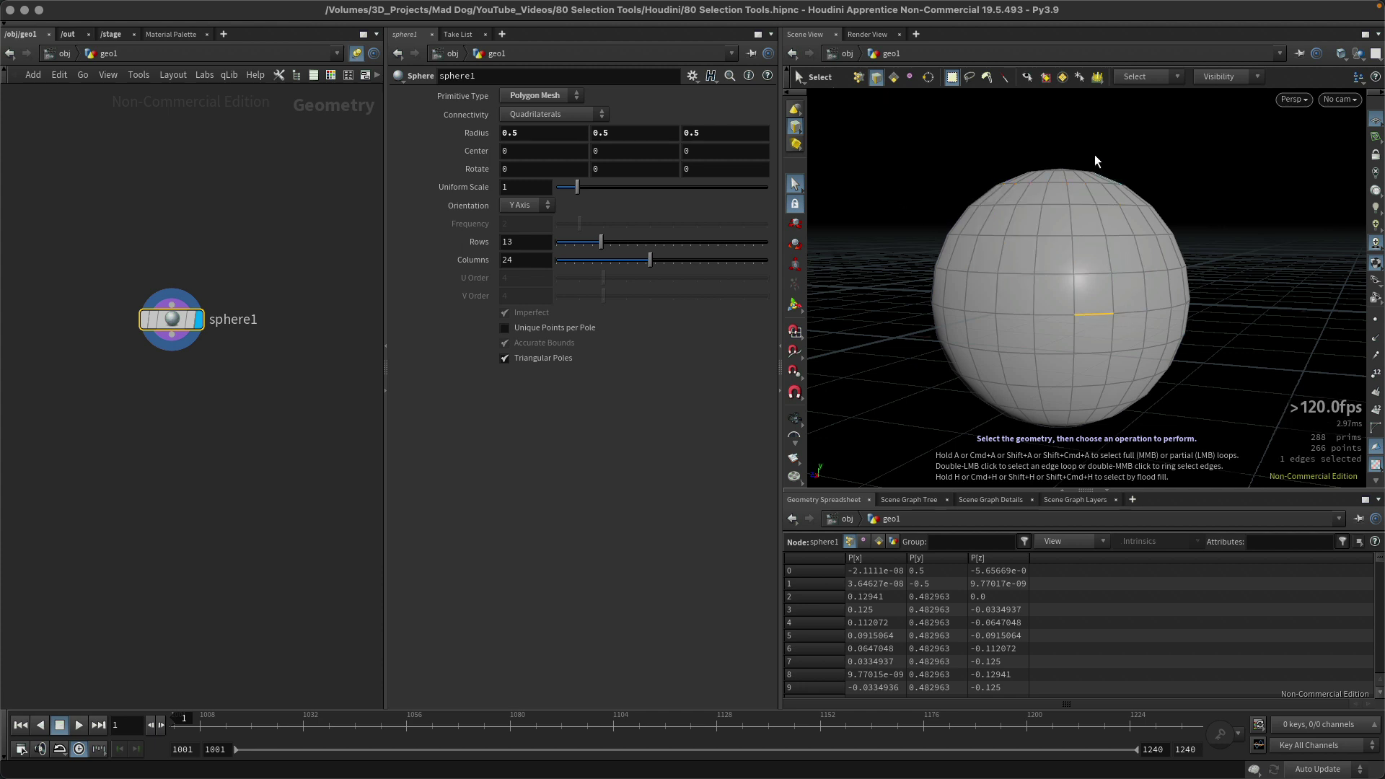
Box-select vertices across the whole sphere, convert to faces, and clear the selection.
left_click(910, 77)
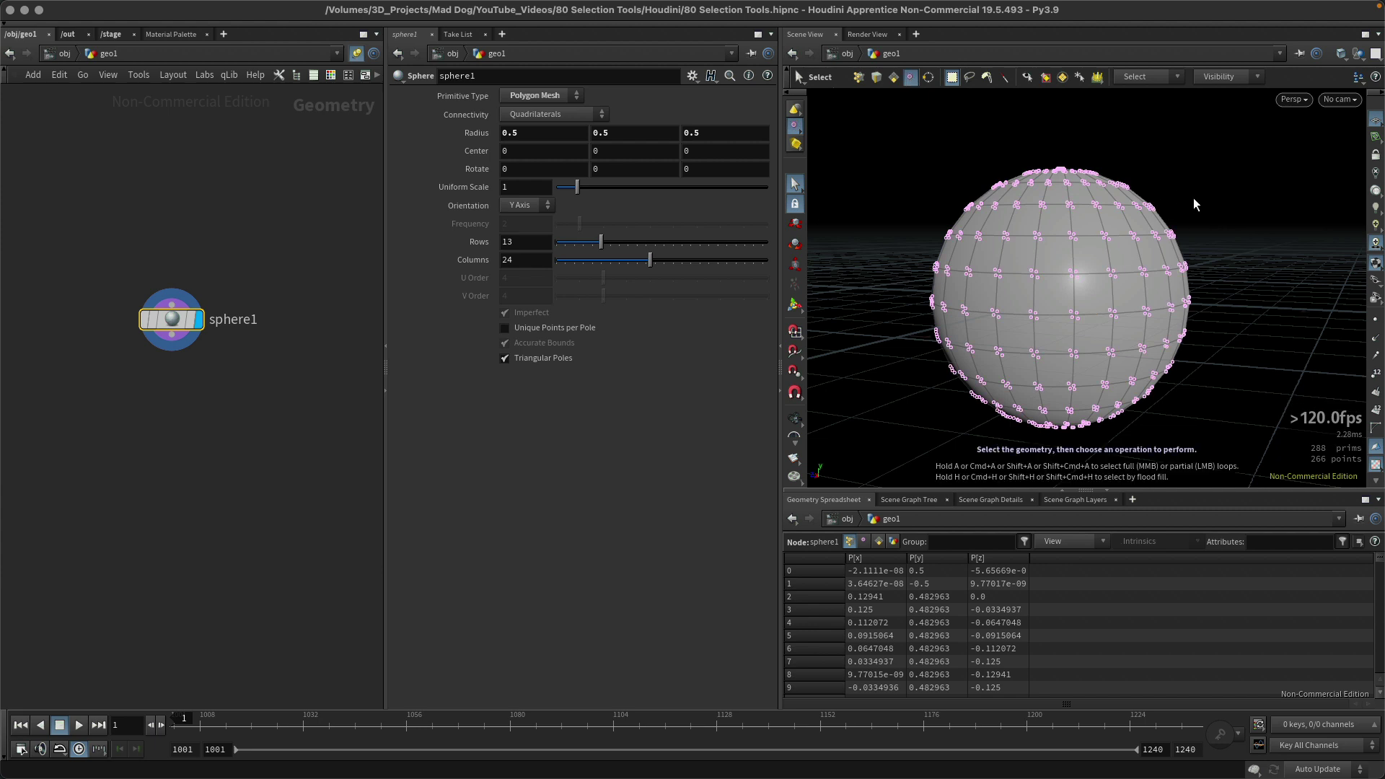
left_click_drag(1193, 197, 864, 391)
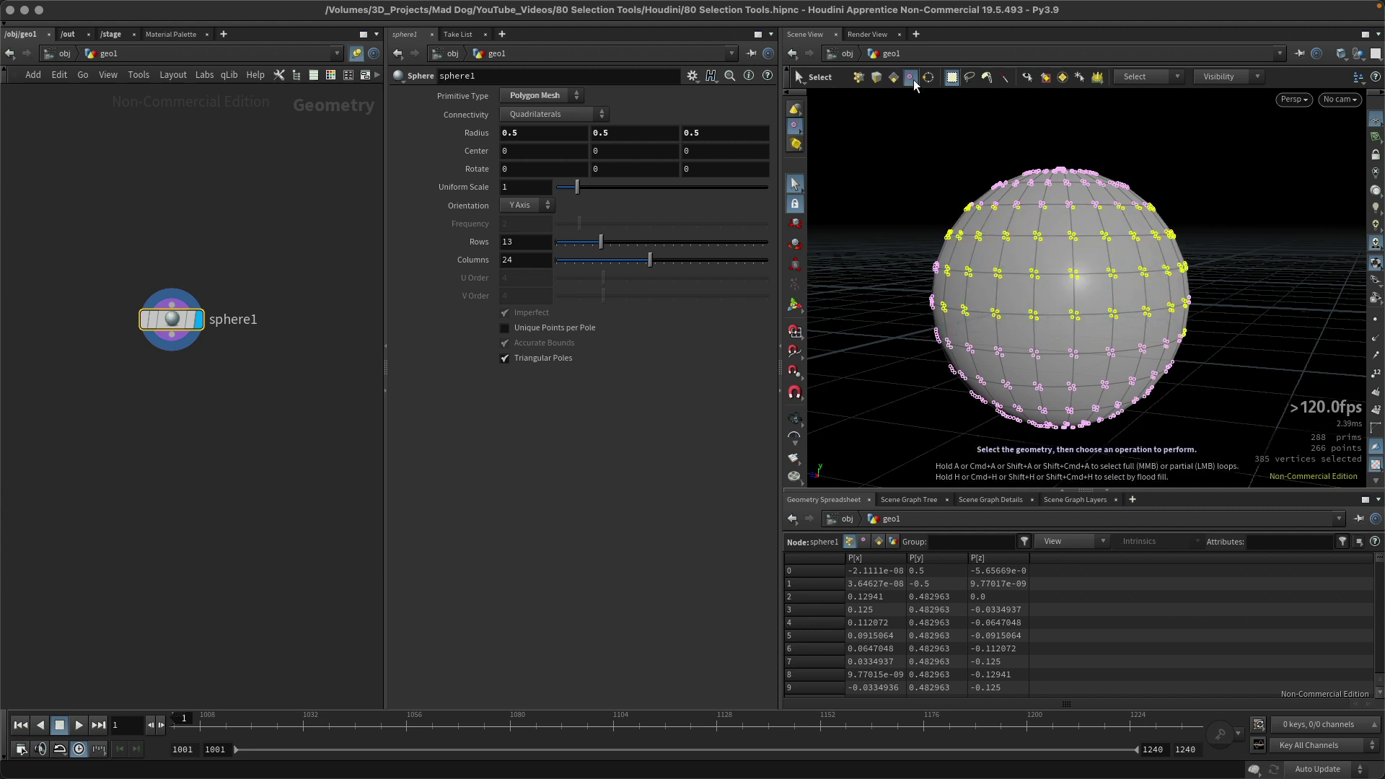
left_click(893, 77)
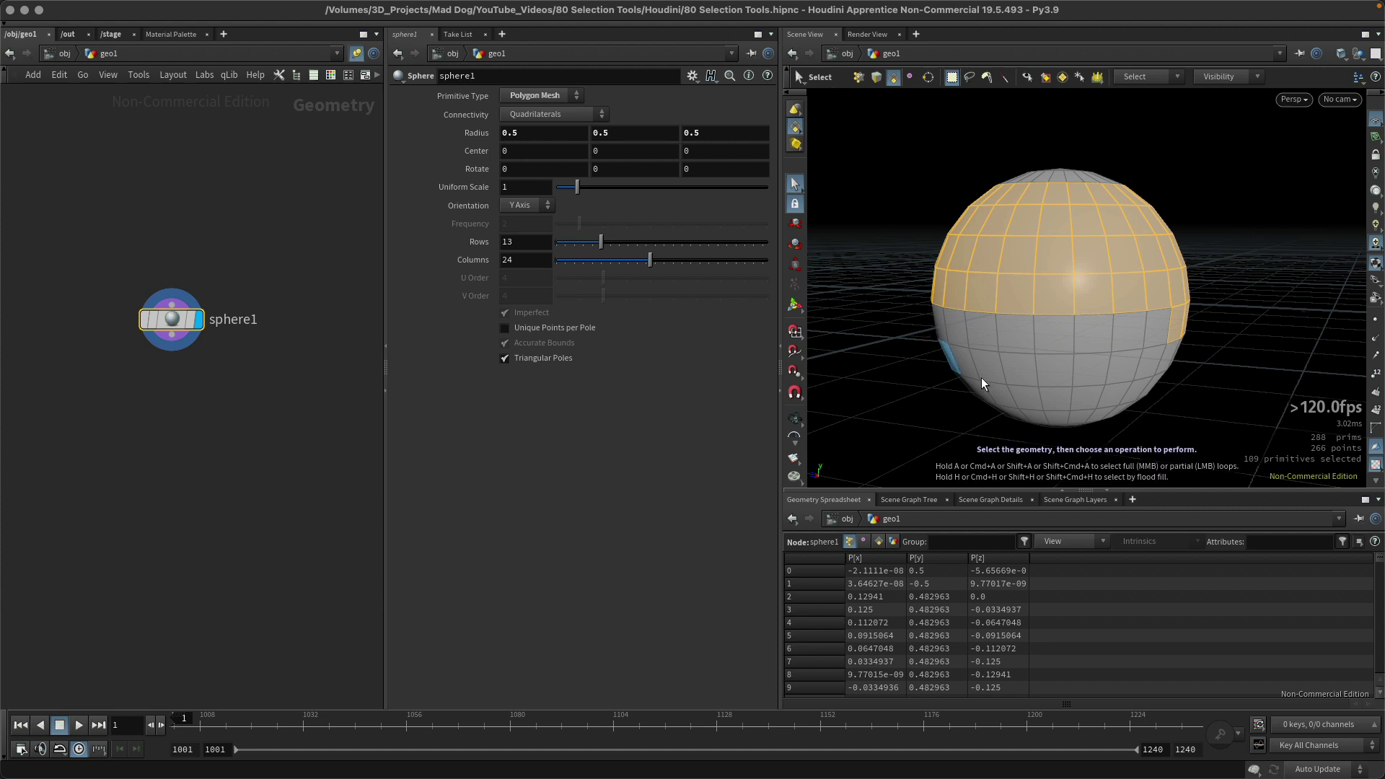
left_click(1271, 250)
left_click_drag(923, 250, 867, 137, "alt")
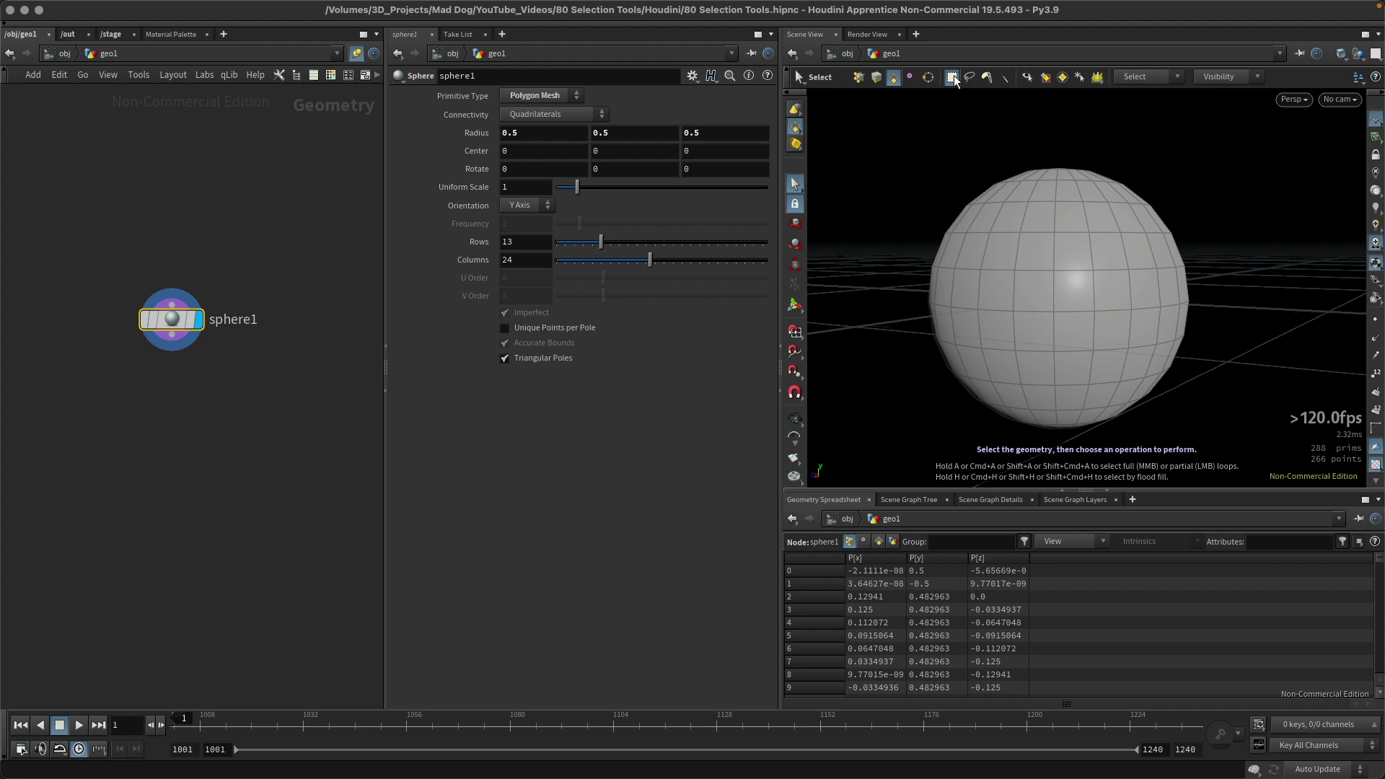
Box-select upper-left faces, then lasso more faces on the left, right and top.
left_click_drag(885, 204, 1043, 282)
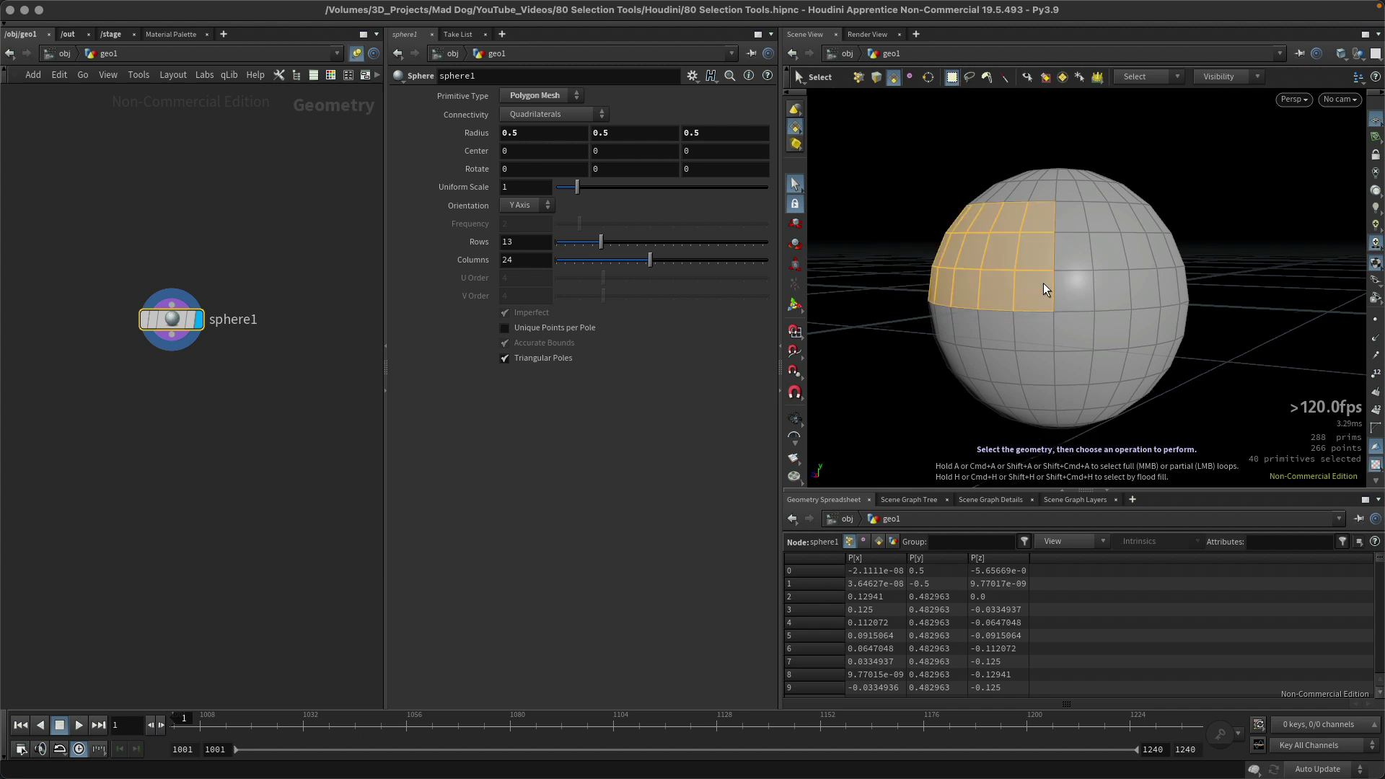
left_click(971, 76)
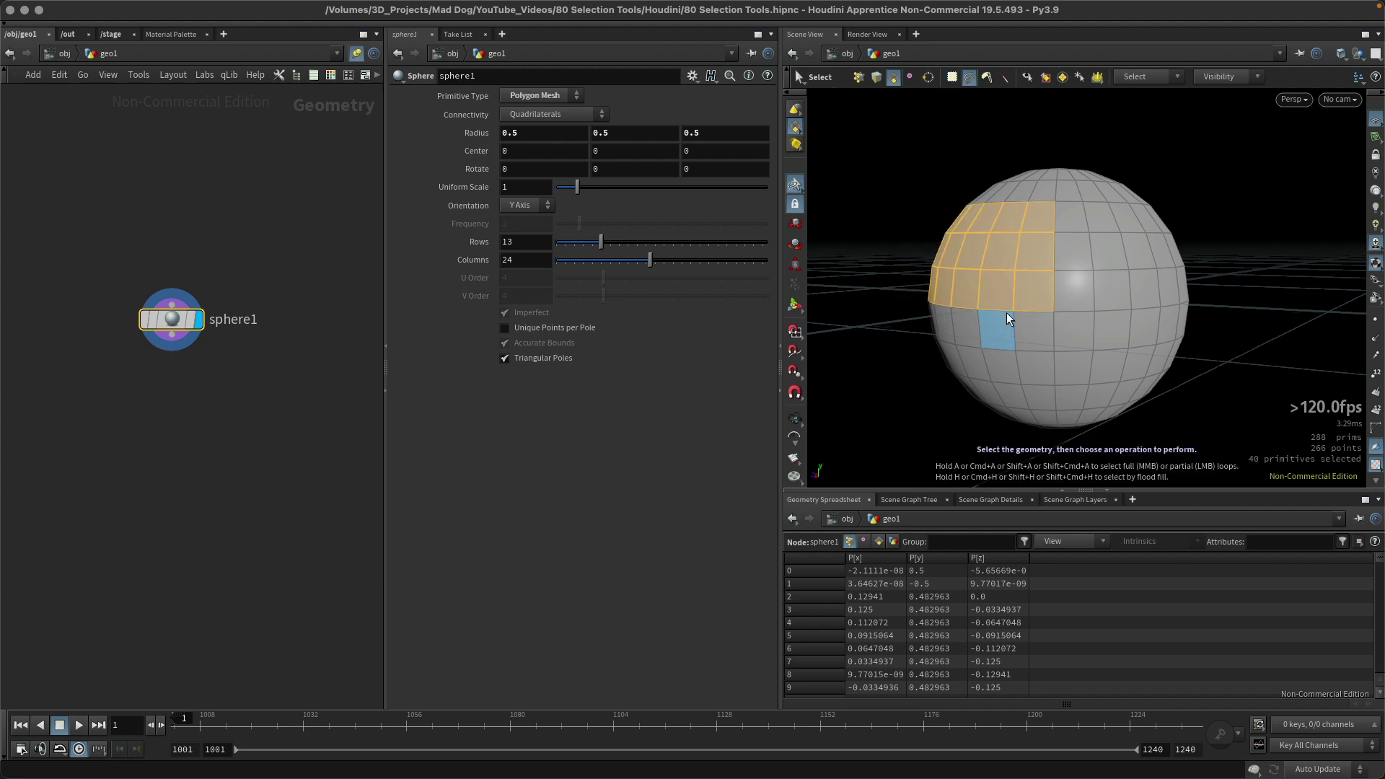
mouse_move(946, 175)
left_mouse_down()
mouse_move(902, 200)
mouse_move(882, 262)
mouse_move(897, 319)
mouse_move(980, 361)
mouse_move(1055, 336)
mouse_move(1058, 166)
mouse_move(904, 155)
mouse_move(874, 225)
mouse_move(933, 180)
left_mouse_up()
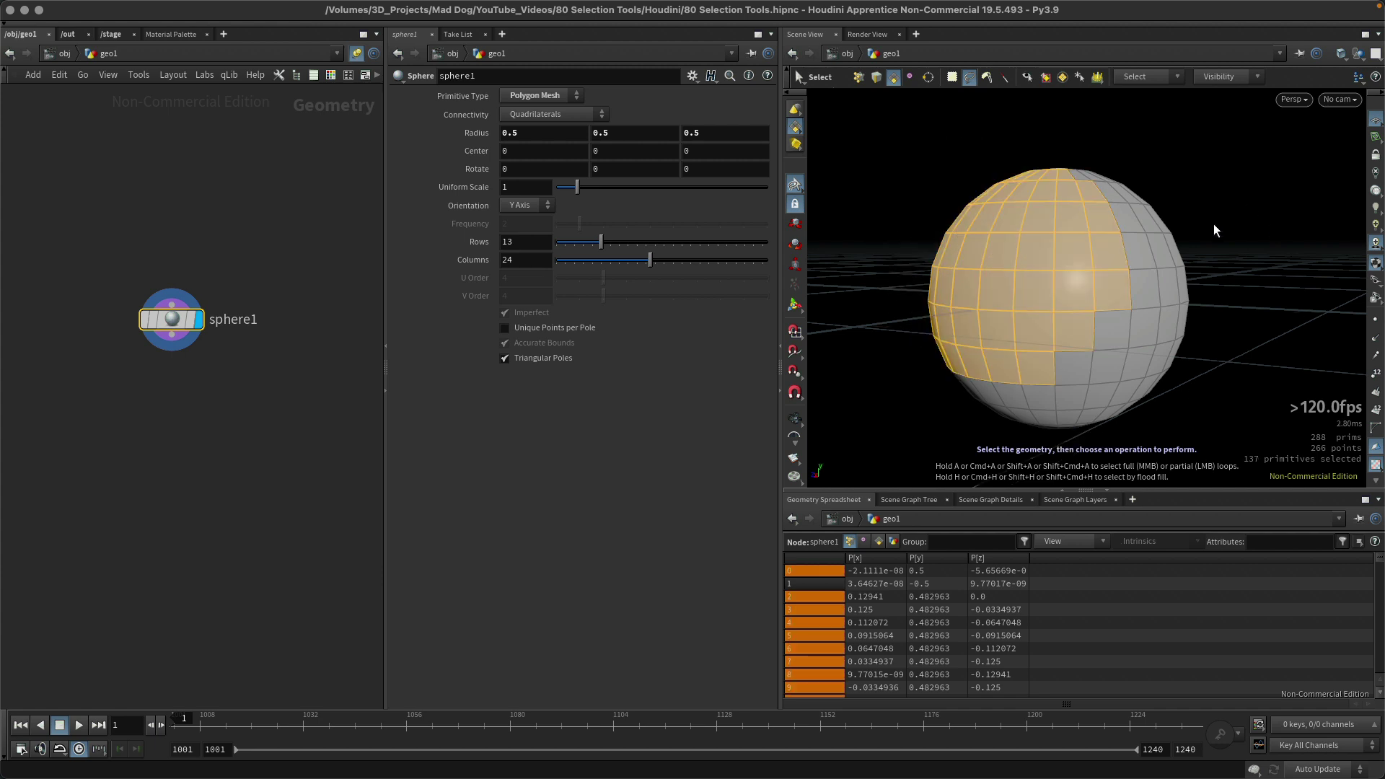
mouse_move(1202, 187)
left_mouse_down()
mouse_move(1162, 187)
mouse_move(1085, 312)
mouse_move(1205, 369)
mouse_move(1274, 278)
mouse_move(1254, 246)
left_mouse_up()
mouse_move(1142, 139)
left_mouse_down()
mouse_move(1077, 177)
mouse_move(1088, 222)
mouse_move(1020, 310)
mouse_move(950, 323)
mouse_move(959, 381)
mouse_move(991, 409)
mouse_move(1049, 396)
mouse_move(1171, 410)
mouse_move(1223, 391)
mouse_move(1268, 272)
mouse_move(1216, 179)
mouse_move(1112, 163)
left_mouse_up()
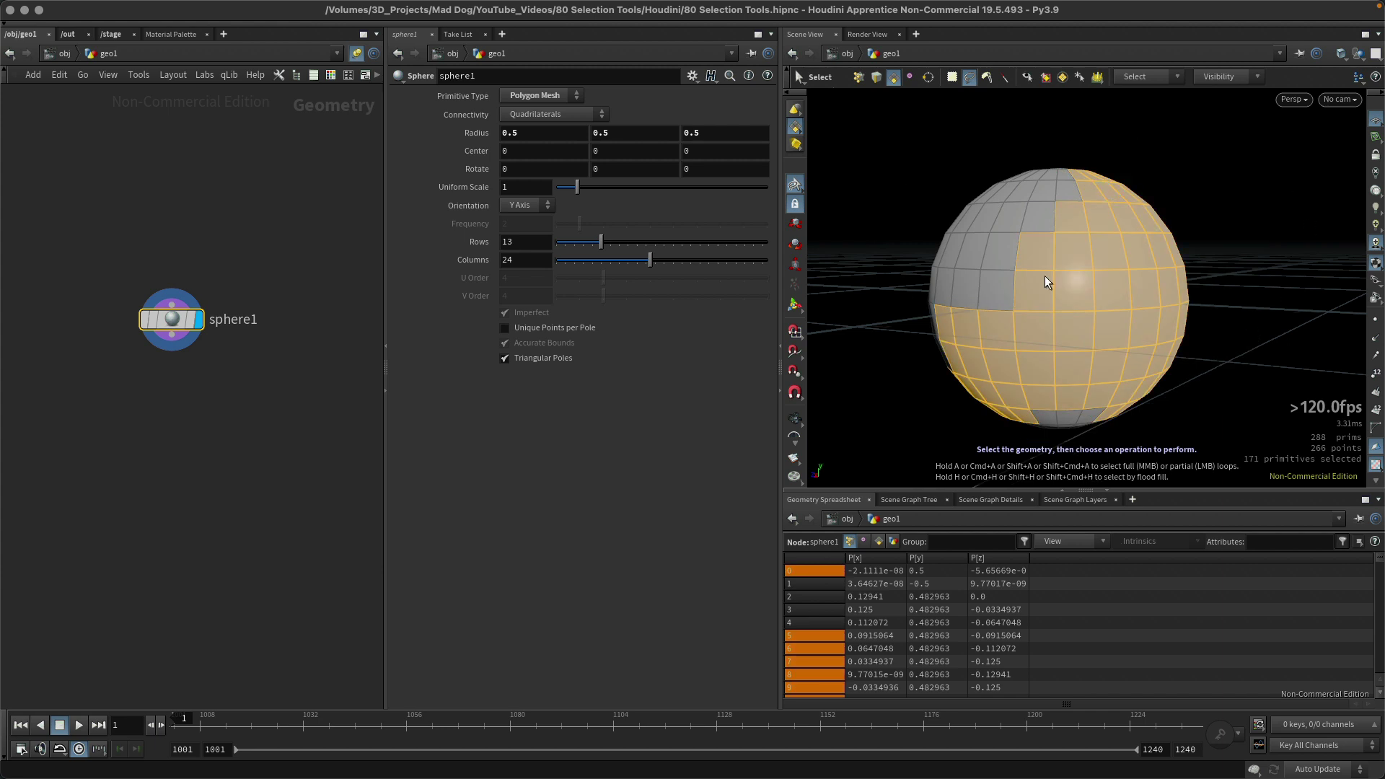
left_click(988, 76)
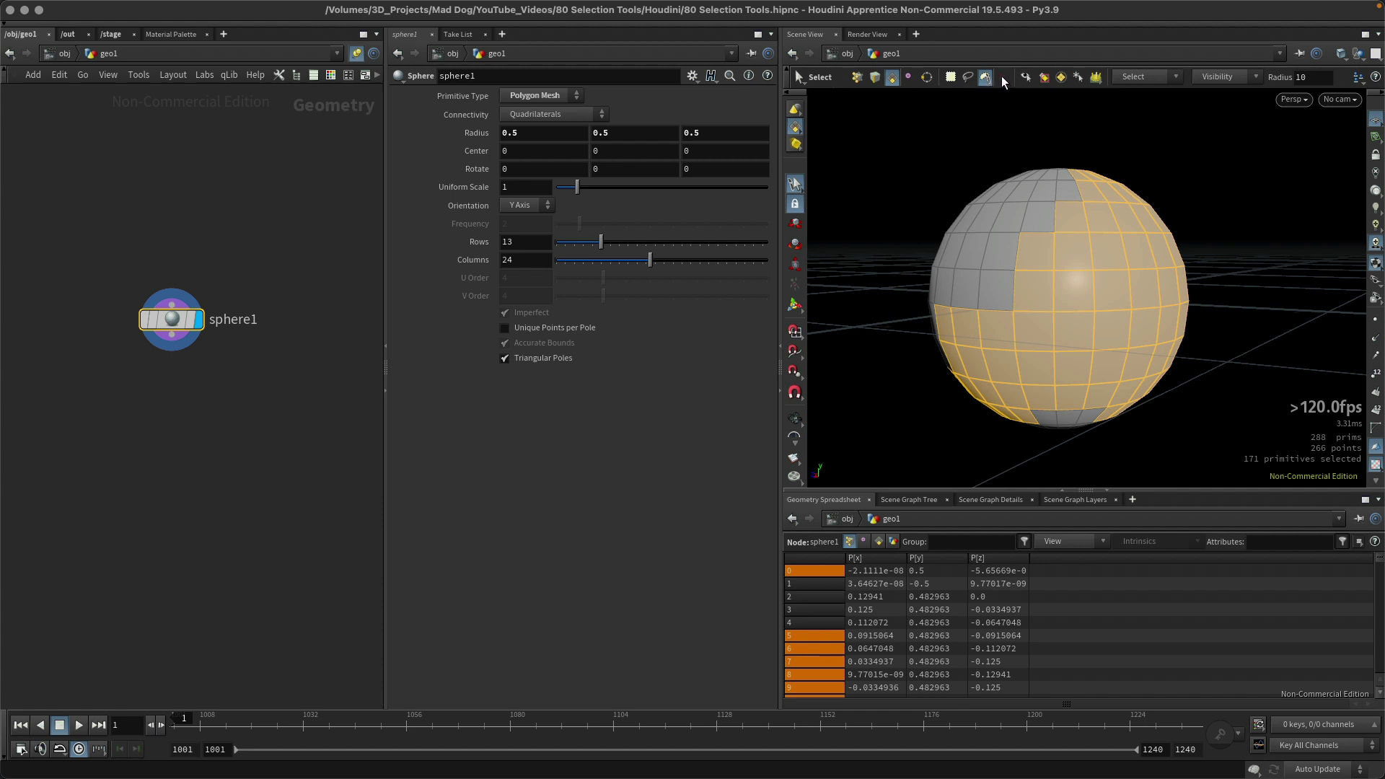
Brush-paint faces down the sphere's front, committing 70 selected faces.
left_click(987, 78)
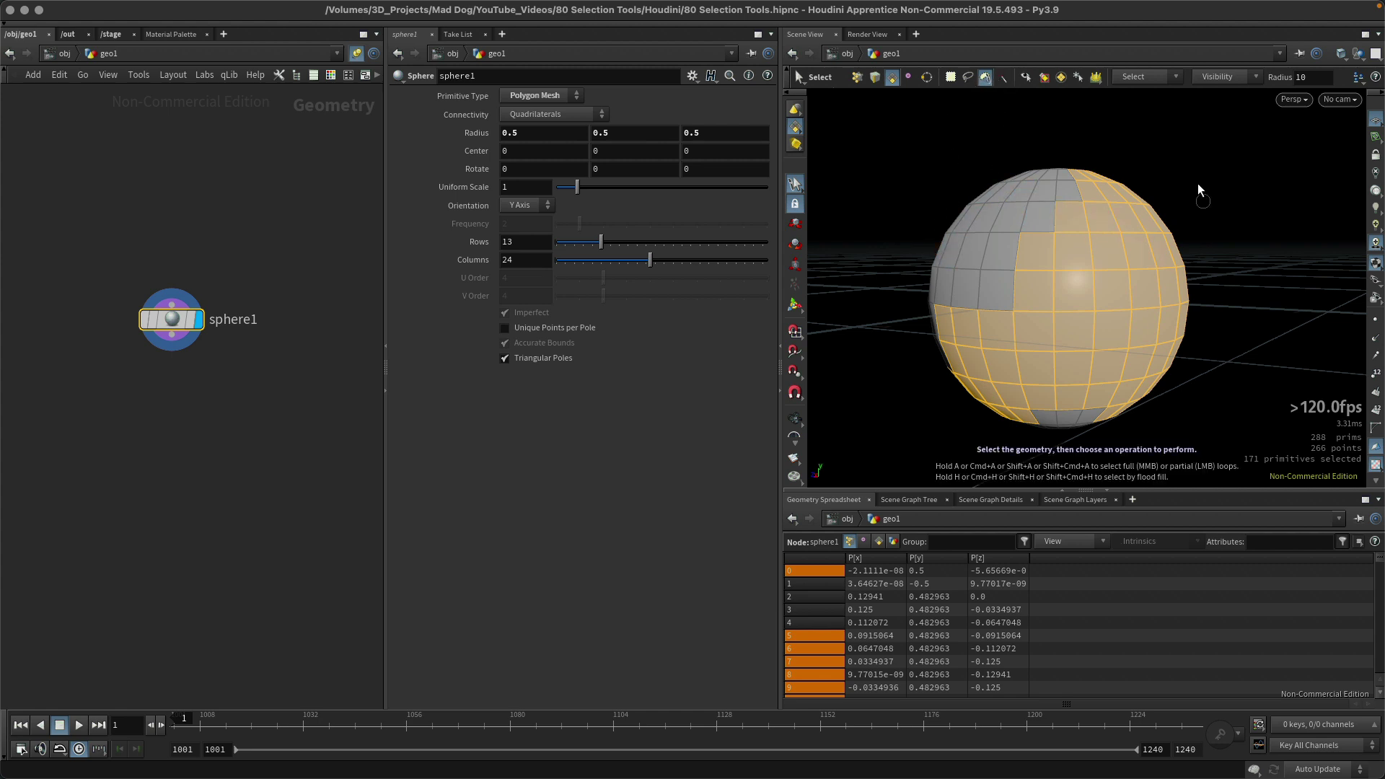
mouse_move(1088, 179)
left_mouse_down()
mouse_move(1046, 347)
mouse_move(971, 325)
mouse_move(1003, 243)
left_mouse_up()
left_click_drag(1104, 213, 1105, 246)
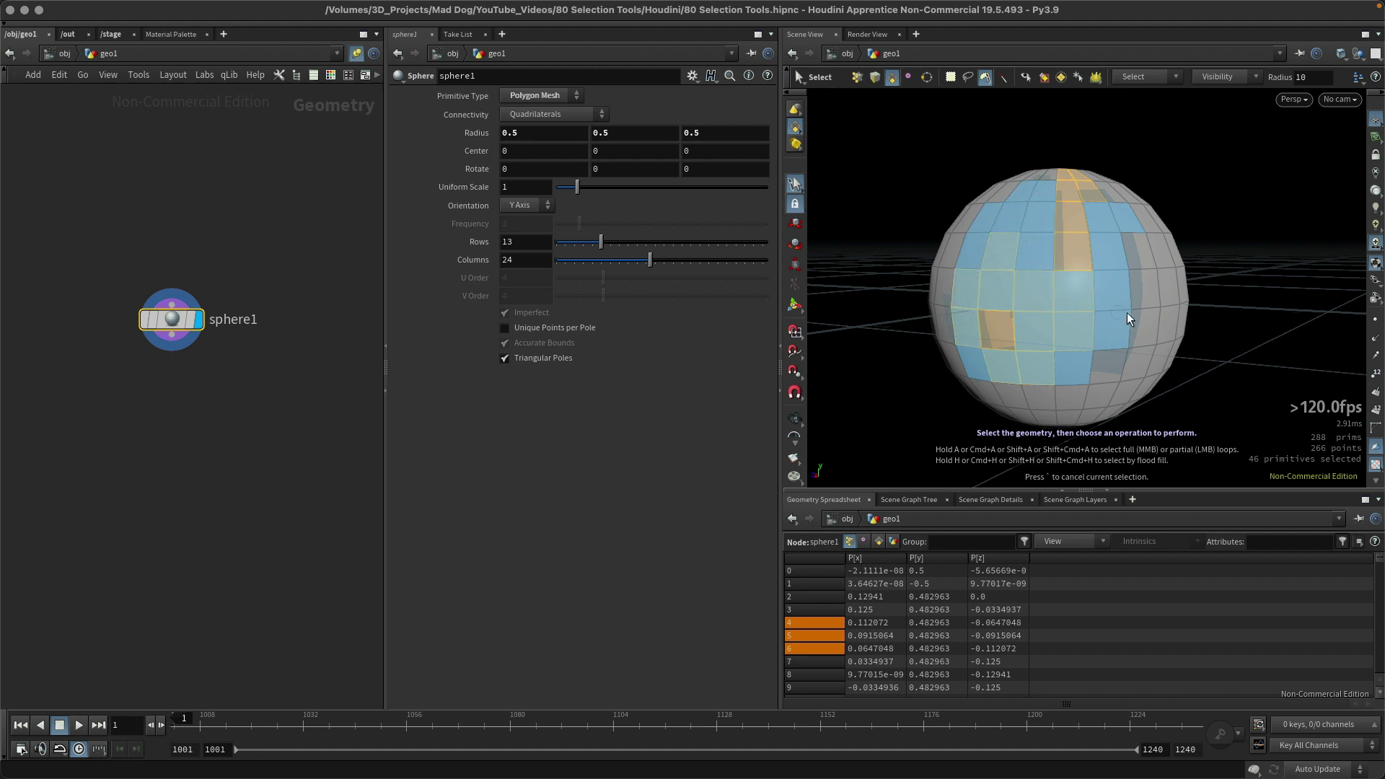
left_click_drag(1126, 313, 1123, 309)
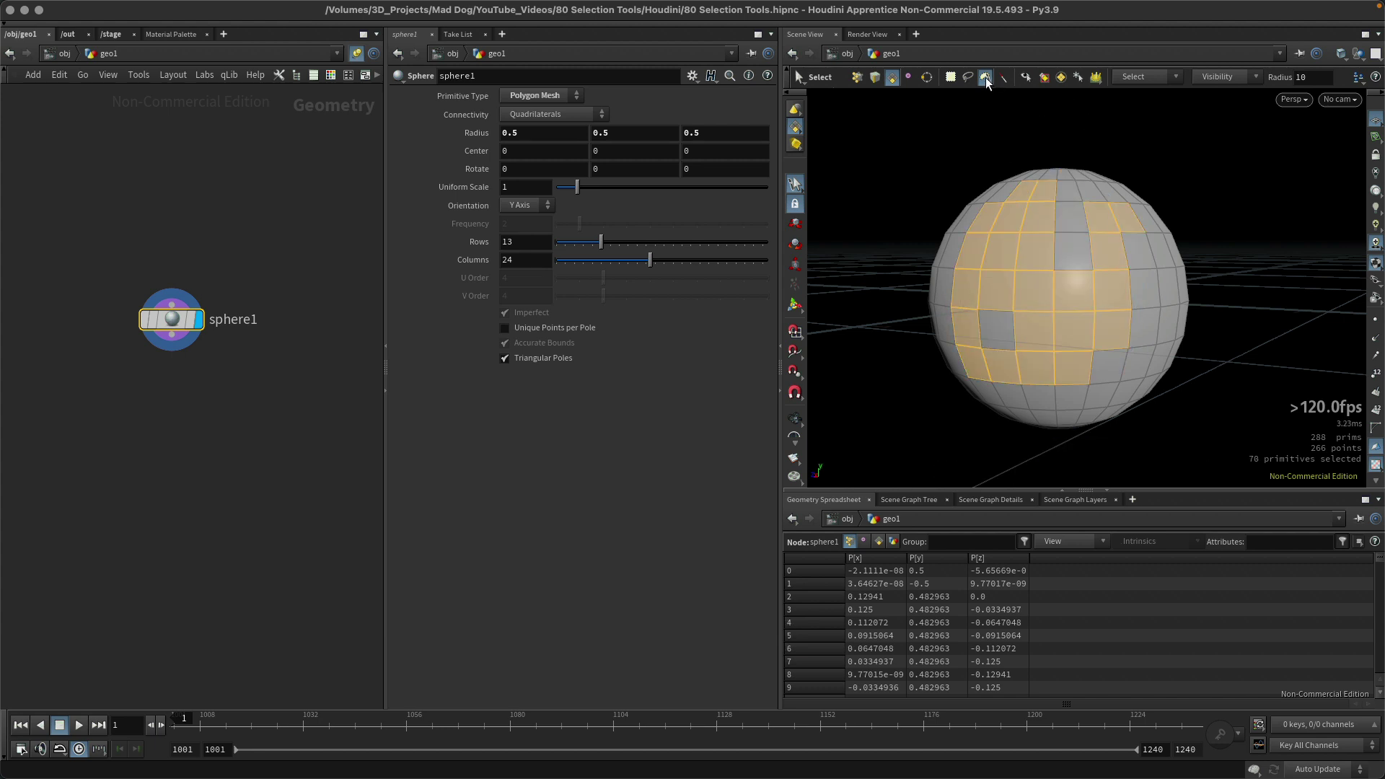
Paint a new band of faces, replacing the selection with a 29-face L-shaped patch.
left_click(952, 77)
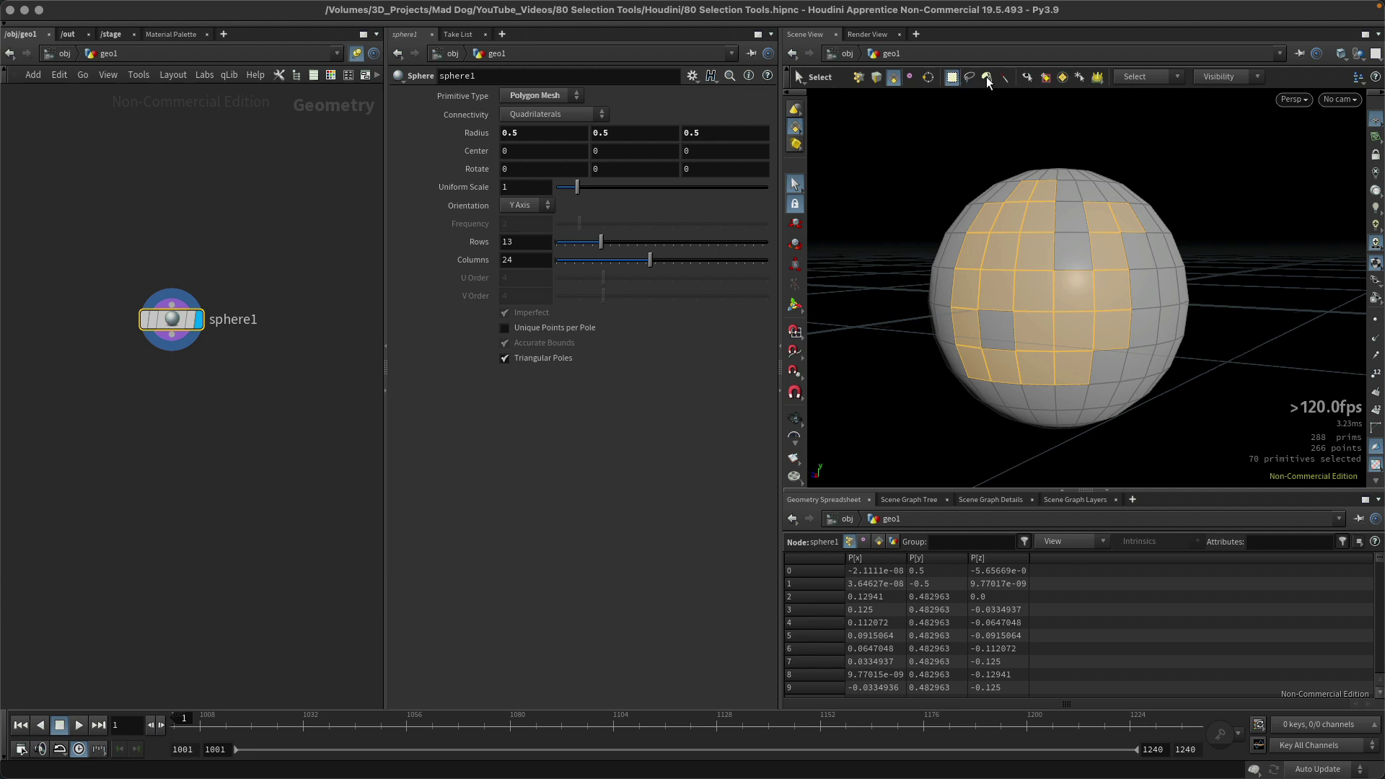
left_click(987, 77)
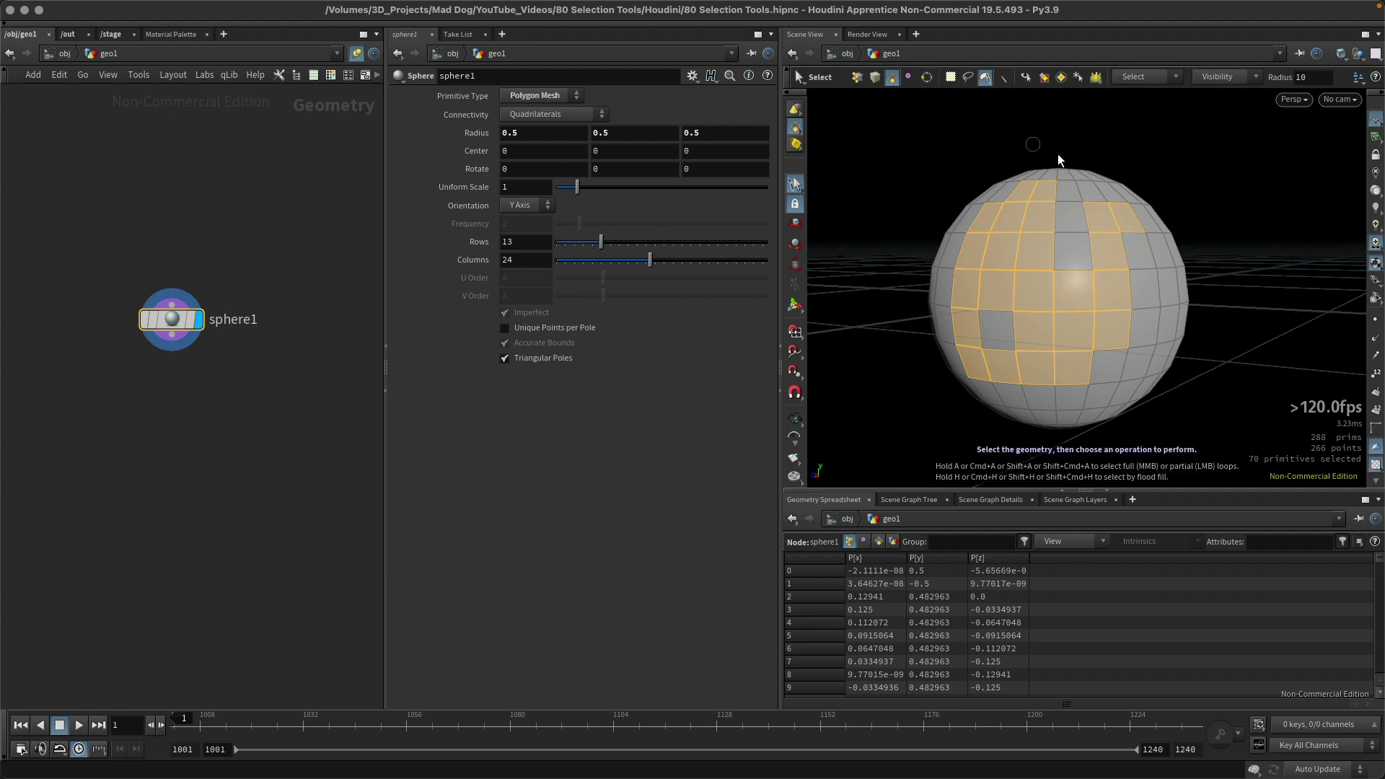
mouse_move(1074, 191)
left_mouse_down()
mouse_move(1121, 256)
mouse_move(1145, 260)
mouse_move(1070, 297)
mouse_move(1015, 372)
mouse_move(948, 376)
left_mouse_up()
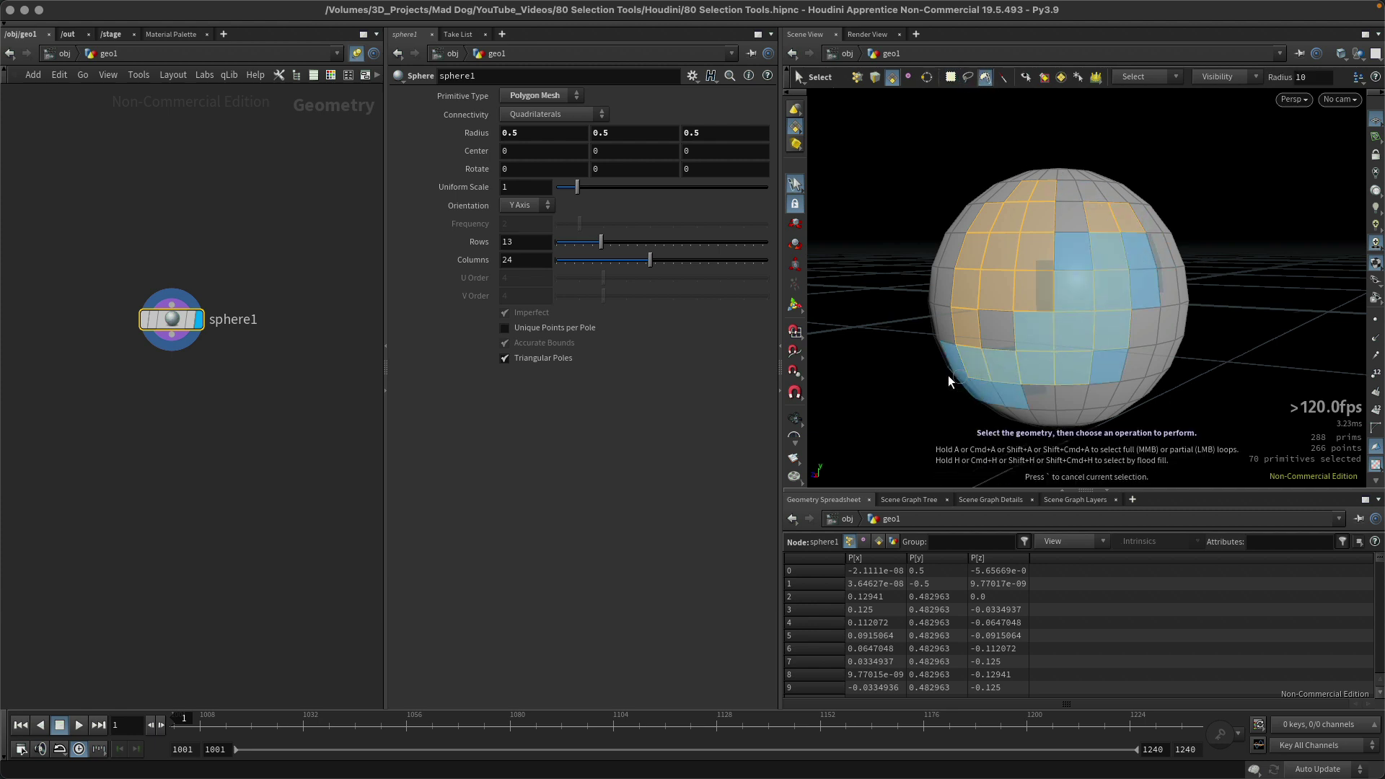
left_click_drag(1088, 318, 1096, 314)
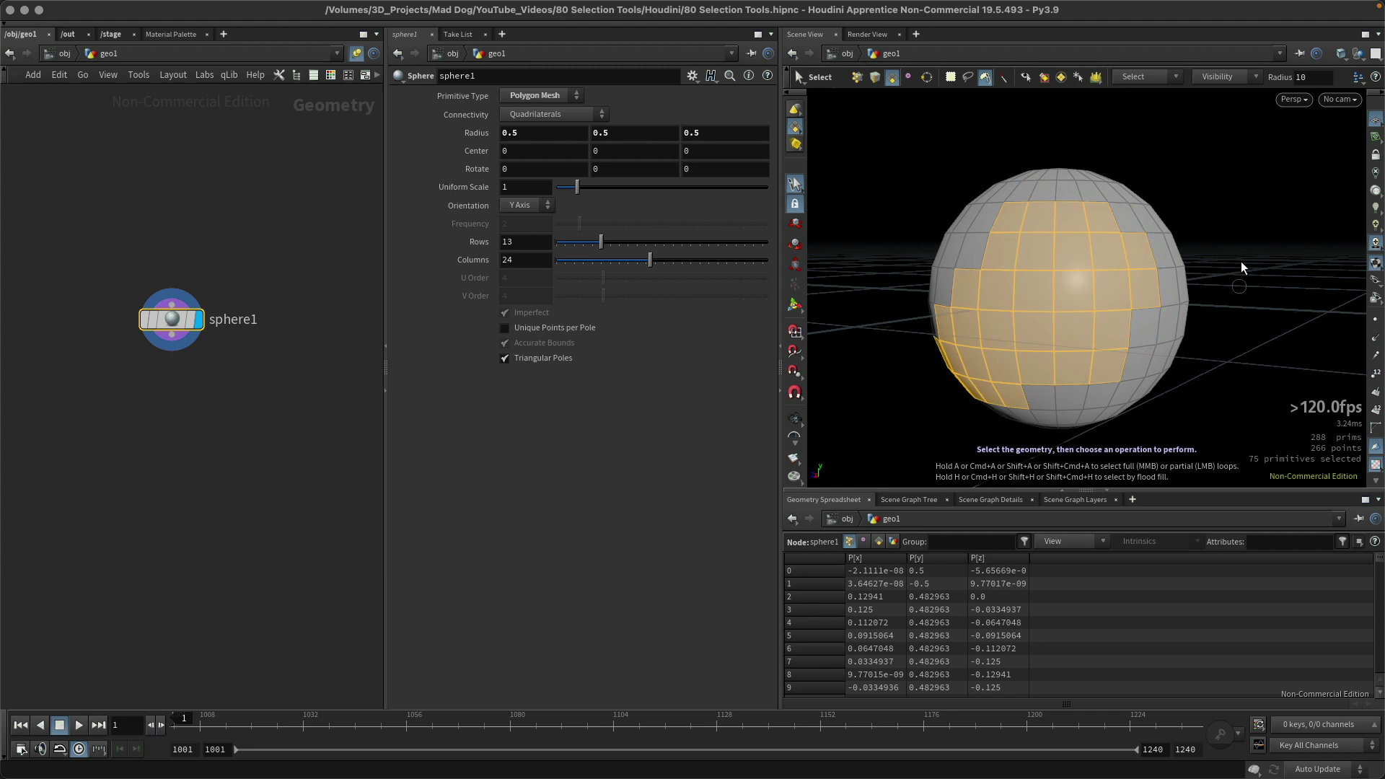
mouse_move(984, 245)
left_mouse_down()
mouse_move(1144, 271)
mouse_move(1049, 267)
mouse_move(1083, 314)
mouse_move(1023, 326)
left_mouse_up()
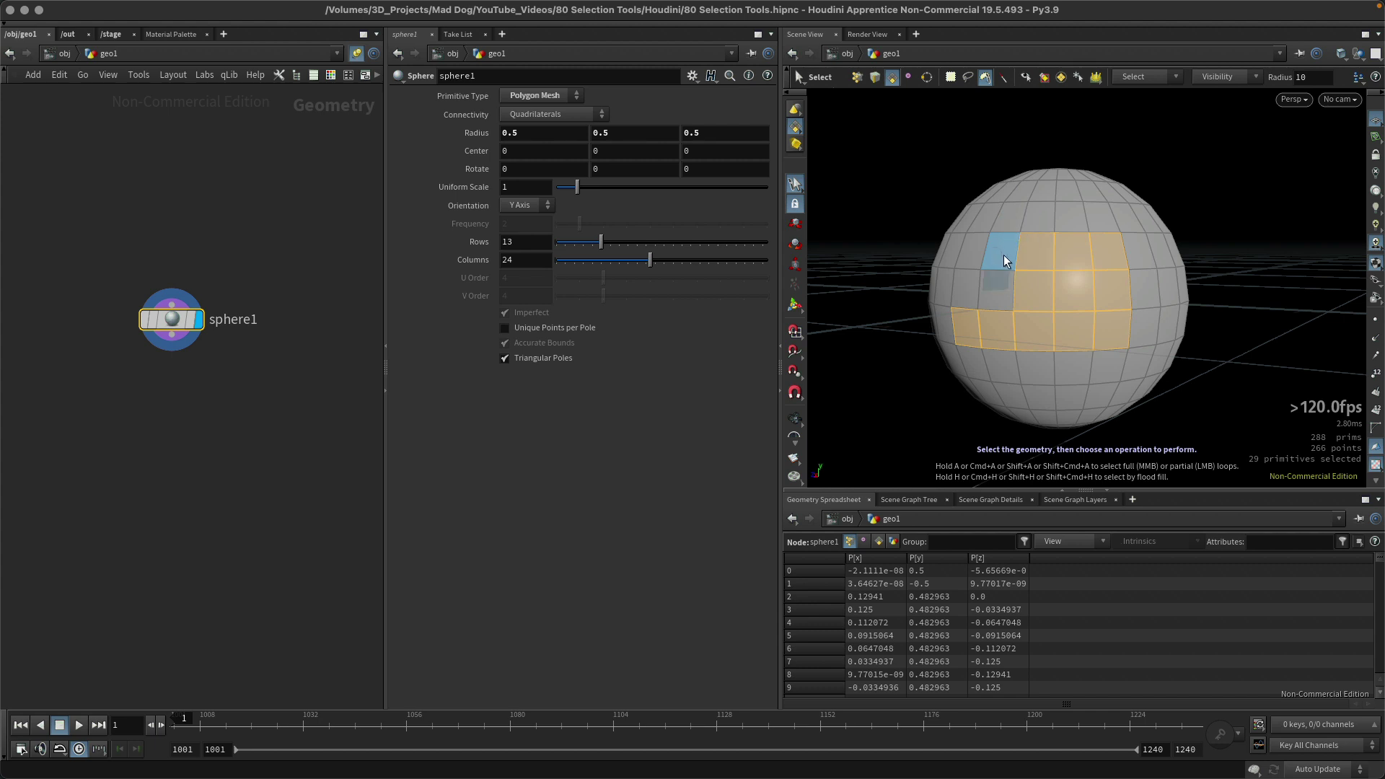
Raise the brush Radius to 100 with the value ladder and paint 171 faces across the sphere.
middle_click(1314, 77)
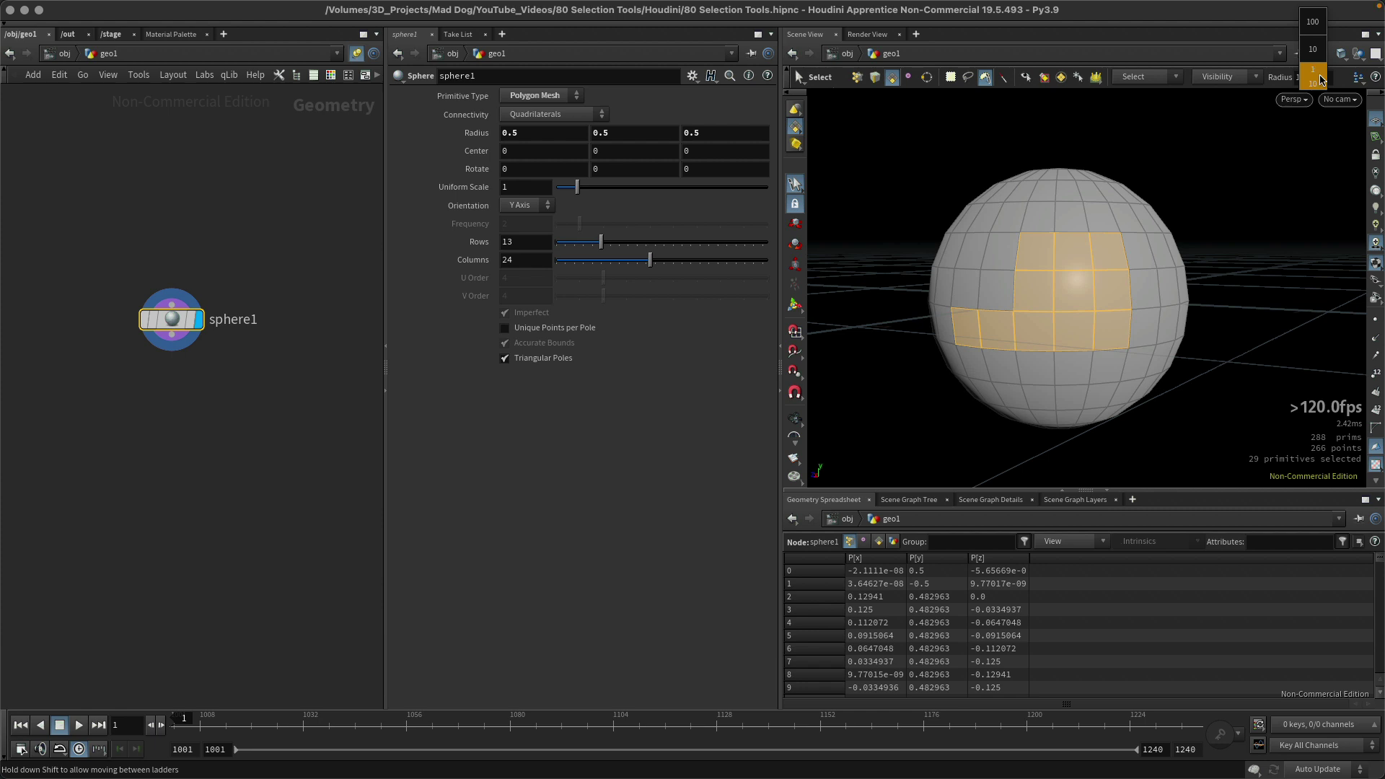
mouse_move(1310, 77)
middle_mouse_down()
mouse_move(1309, 50)
mouse_move(1378, 62)
middle_mouse_up()
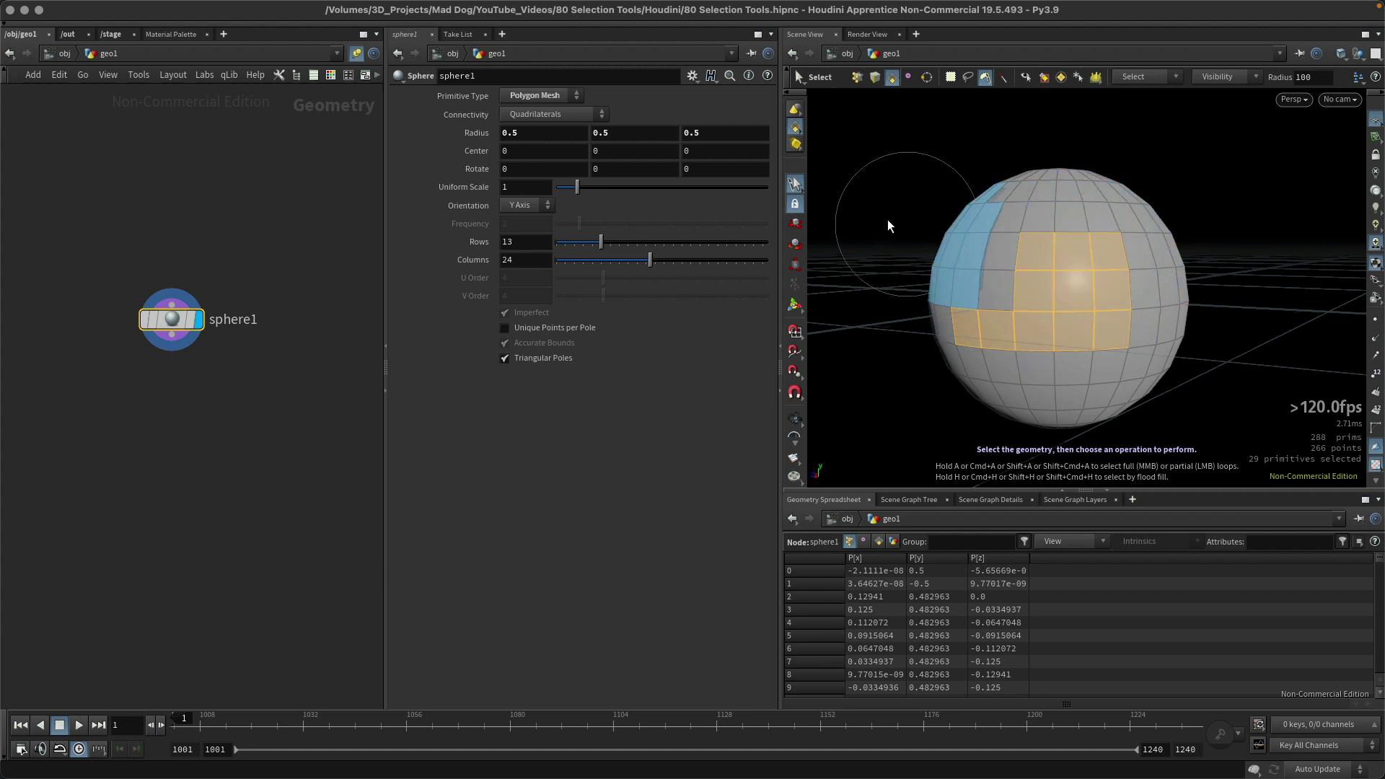
mouse_move(888, 221)
left_mouse_down()
mouse_move(1005, 290)
mouse_move(1119, 308)
mouse_move(1222, 256)
mouse_move(1184, 223)
mouse_move(1051, 312)
mouse_move(963, 330)
mouse_move(971, 353)
mouse_move(953, 284)
mouse_move(1079, 319)
mouse_move(1166, 202)
mouse_move(1031, 192)
mouse_move(981, 357)
mouse_move(1226, 292)
left_mouse_up()
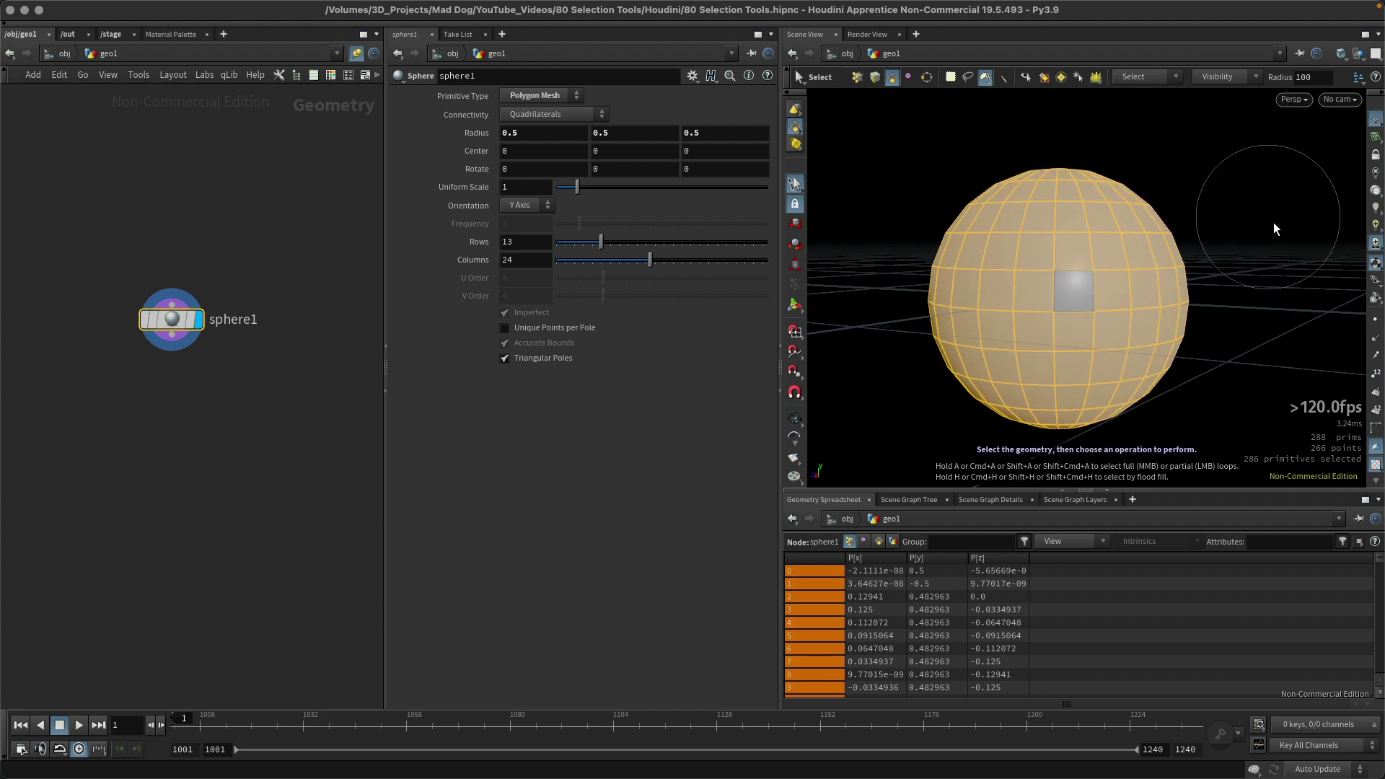
mouse_move(1273, 223)
left_mouse_down()
mouse_move(1283, 255)
mouse_move(1233, 315)
mouse_move(1251, 334)
mouse_move(1261, 309)
mouse_move(1115, 358)
mouse_move(1203, 261)
mouse_move(1203, 185)
mouse_move(1187, 168)
mouse_move(1101, 203)
mouse_move(941, 212)
mouse_move(985, 273)
mouse_move(938, 331)
mouse_move(955, 348)
mouse_move(1072, 360)
mouse_move(1202, 198)
mouse_move(1234, 193)
mouse_move(880, 313)
mouse_move(1121, 290)
mouse_move(1230, 341)
mouse_move(1272, 188)
mouse_move(954, 183)
mouse_move(1246, 186)
mouse_move(1184, 178)
left_mouse_up()
key("Escape")
key("s")
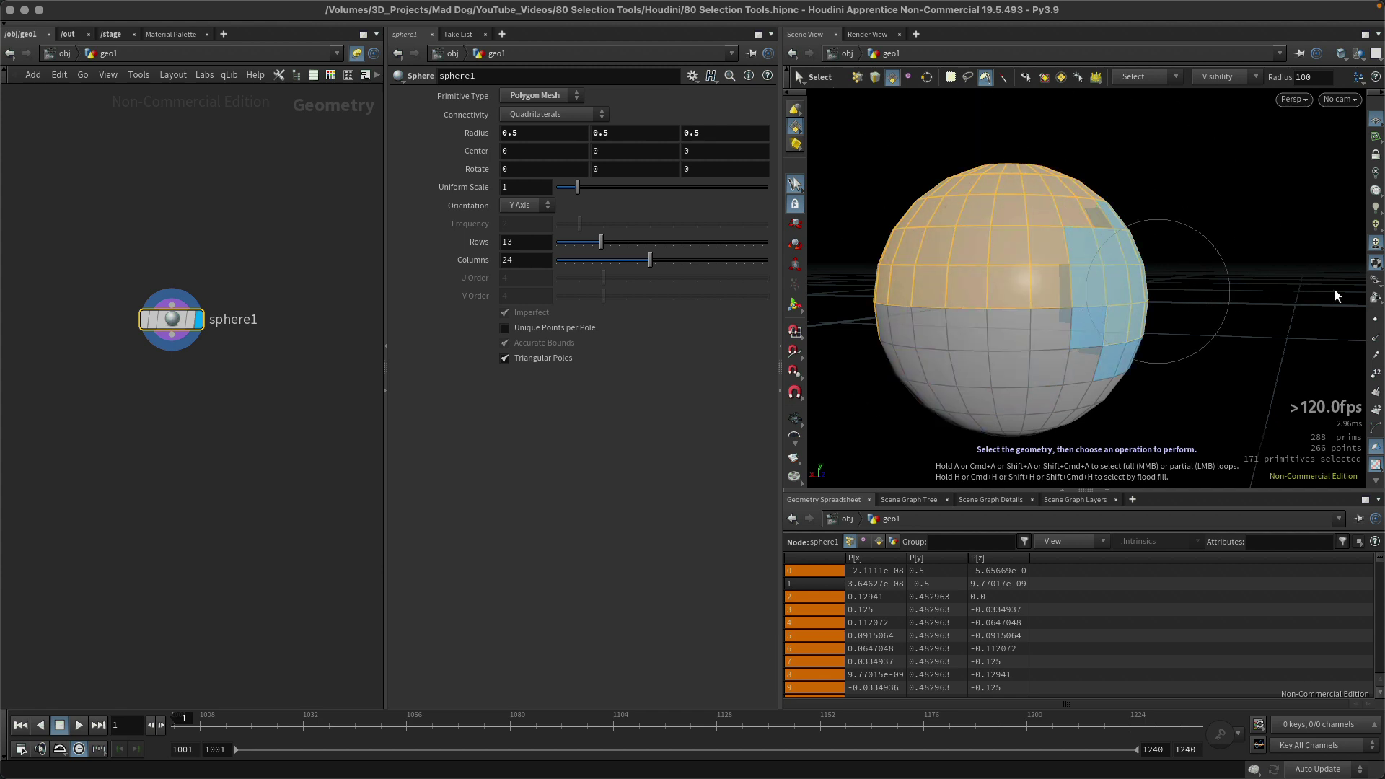
Repeatedly select the sphere's top half and clear it, including with Shift+N, leaving nothing selected.
left_click(1248, 254)
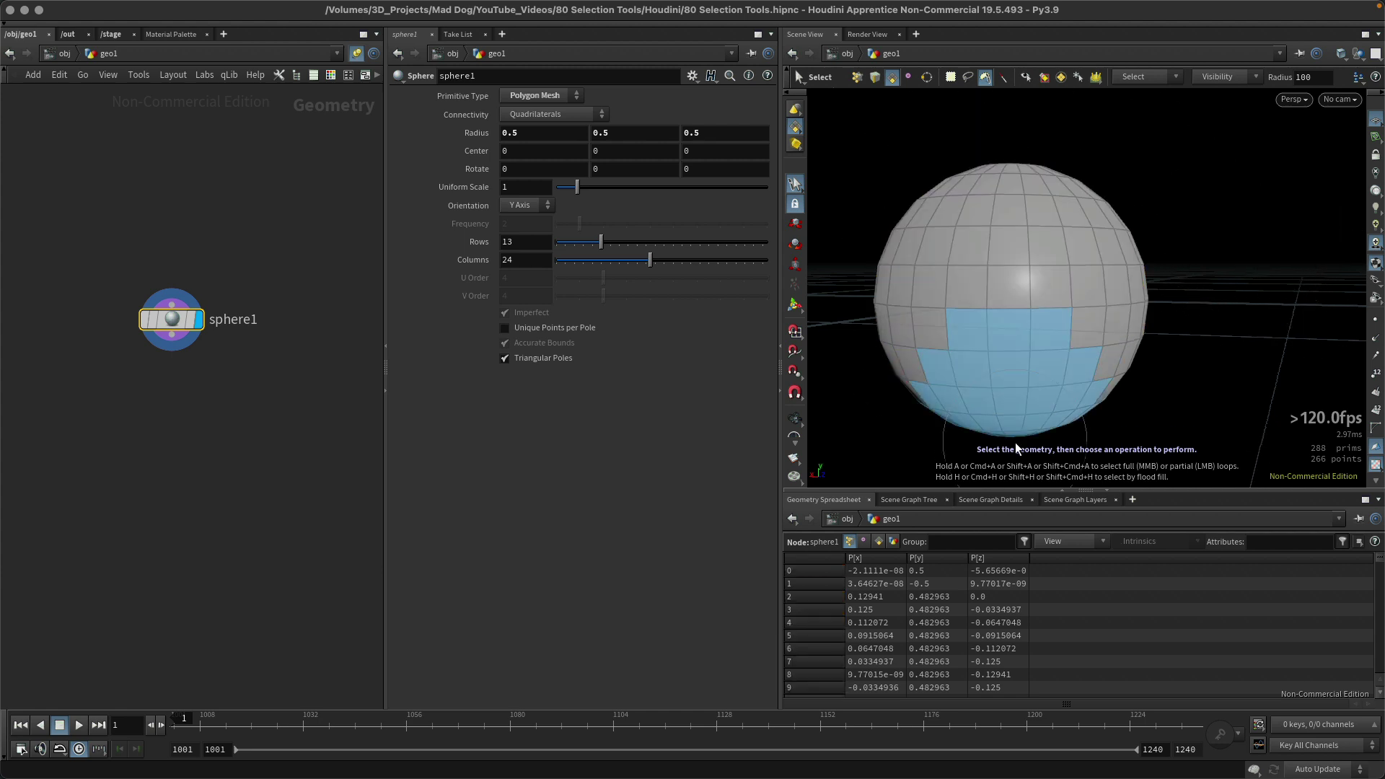
key("Escape")
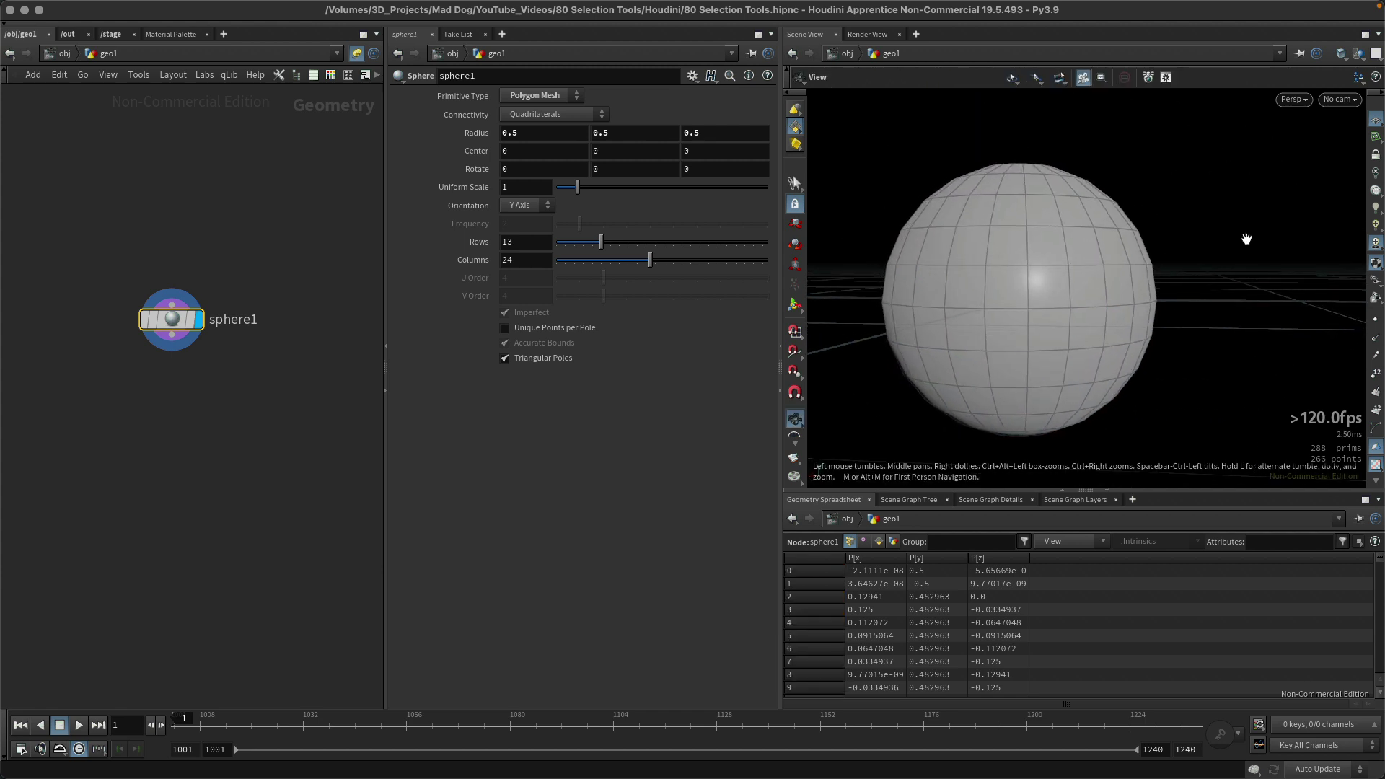
key("s")
left_click(1141, 280)
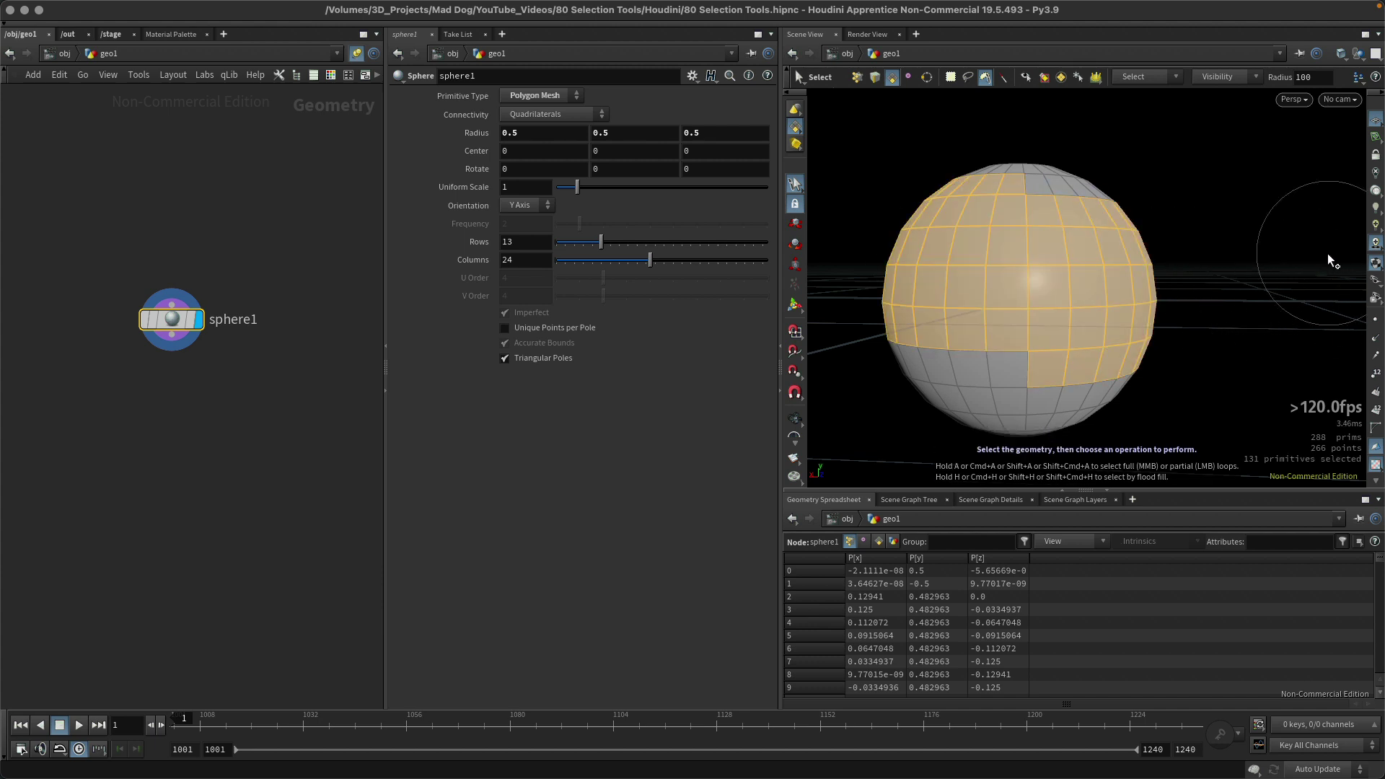
left_click(1298, 246)
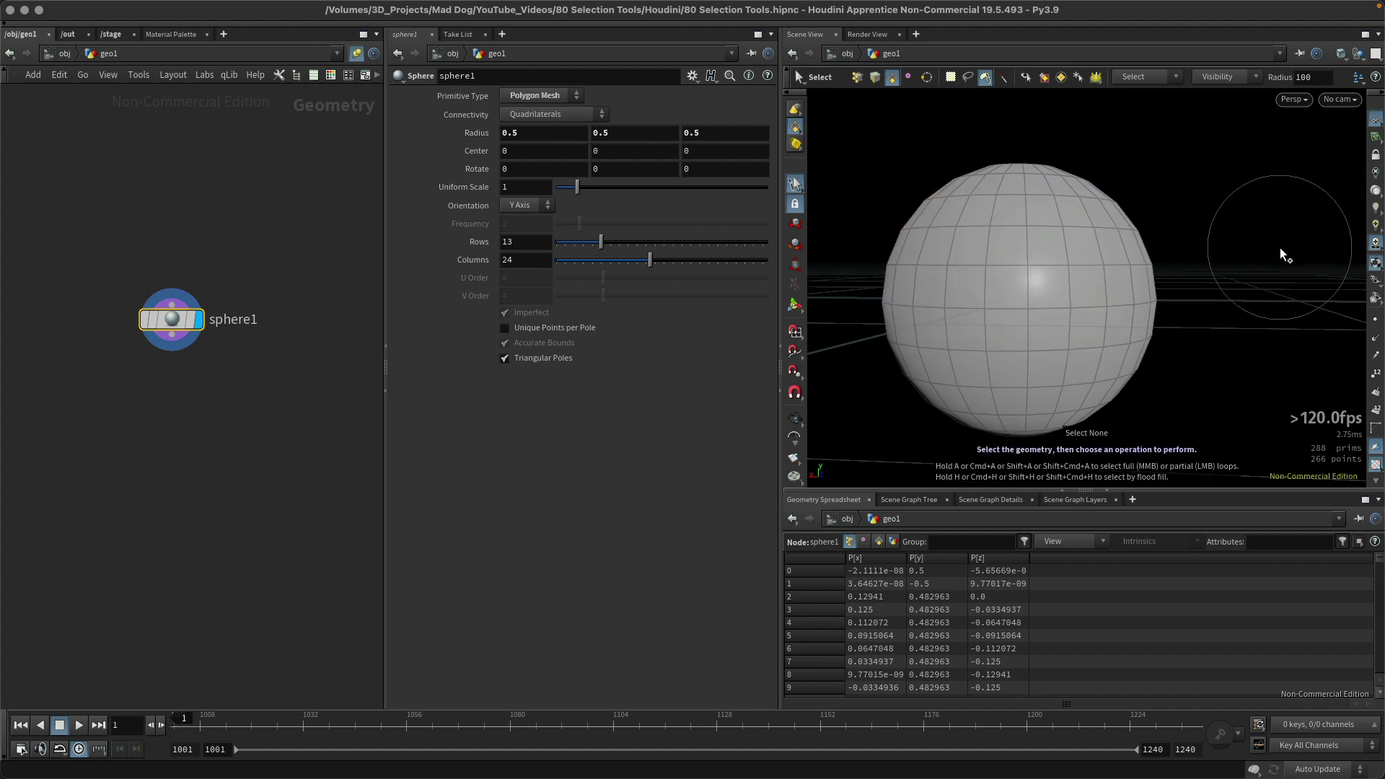
left_click(1085, 269)
key("shift+n")
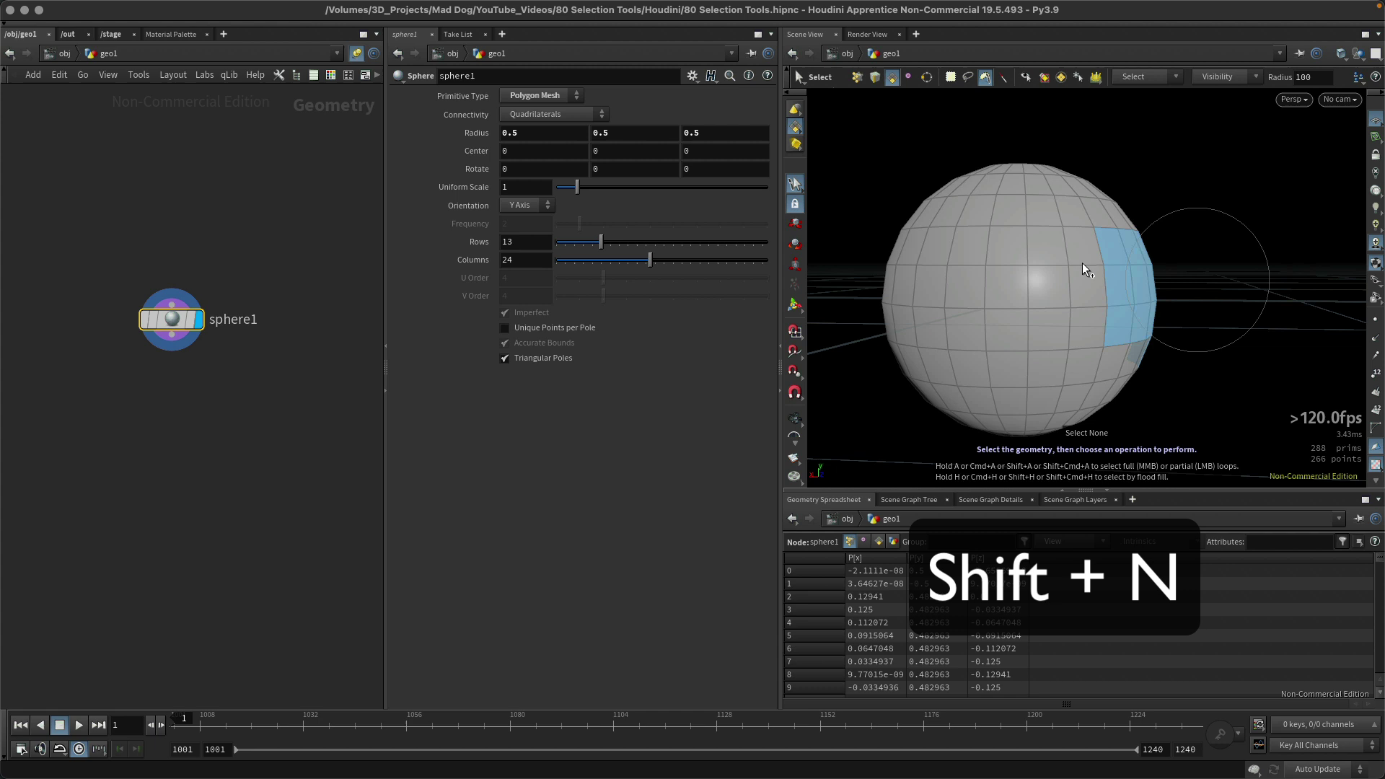
left_click(970, 272)
left_click(1218, 320)
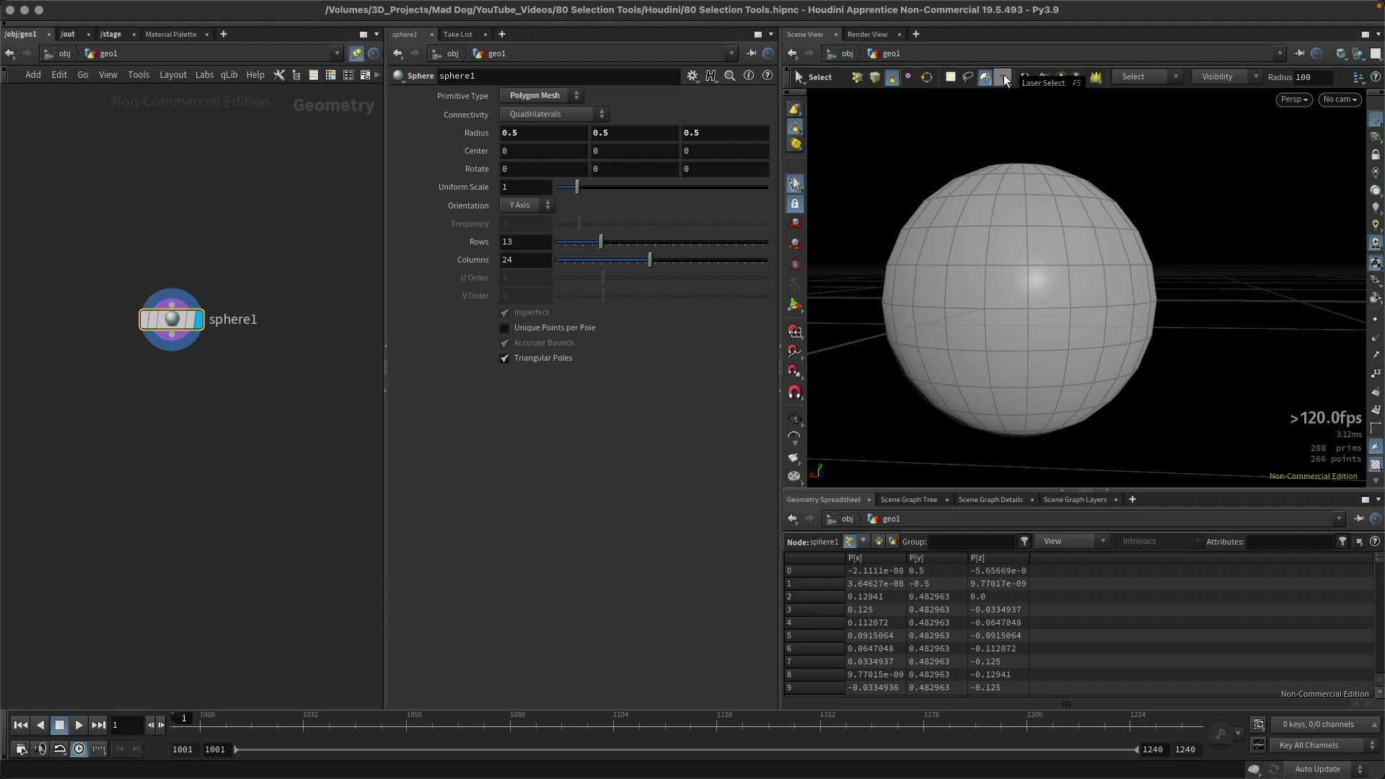
Brush-paint most of the sphere's faces, then clear that selection.
left_click(985, 76)
mouse_move(1154, 231)
left_mouse_down()
mouse_move(1118, 203)
mouse_move(1050, 228)
mouse_move(950, 349)
mouse_move(929, 226)
mouse_move(1110, 227)
mouse_move(1147, 301)
left_mouse_up()
left_click(1204, 166)
Trace a winding 42-face path down, across and up the sphere's front with Laser Select.
left_click(1003, 77)
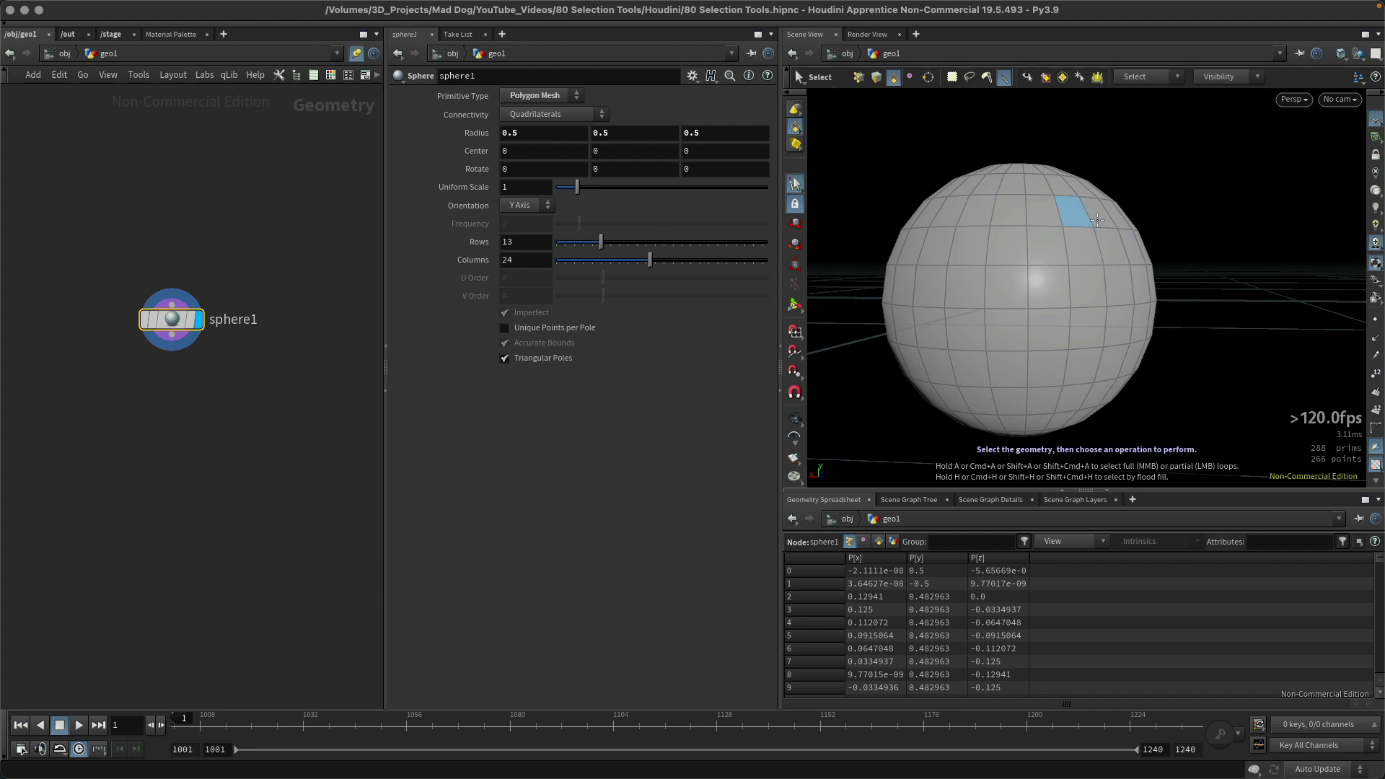
left_click_drag(1073, 206, 1085, 245)
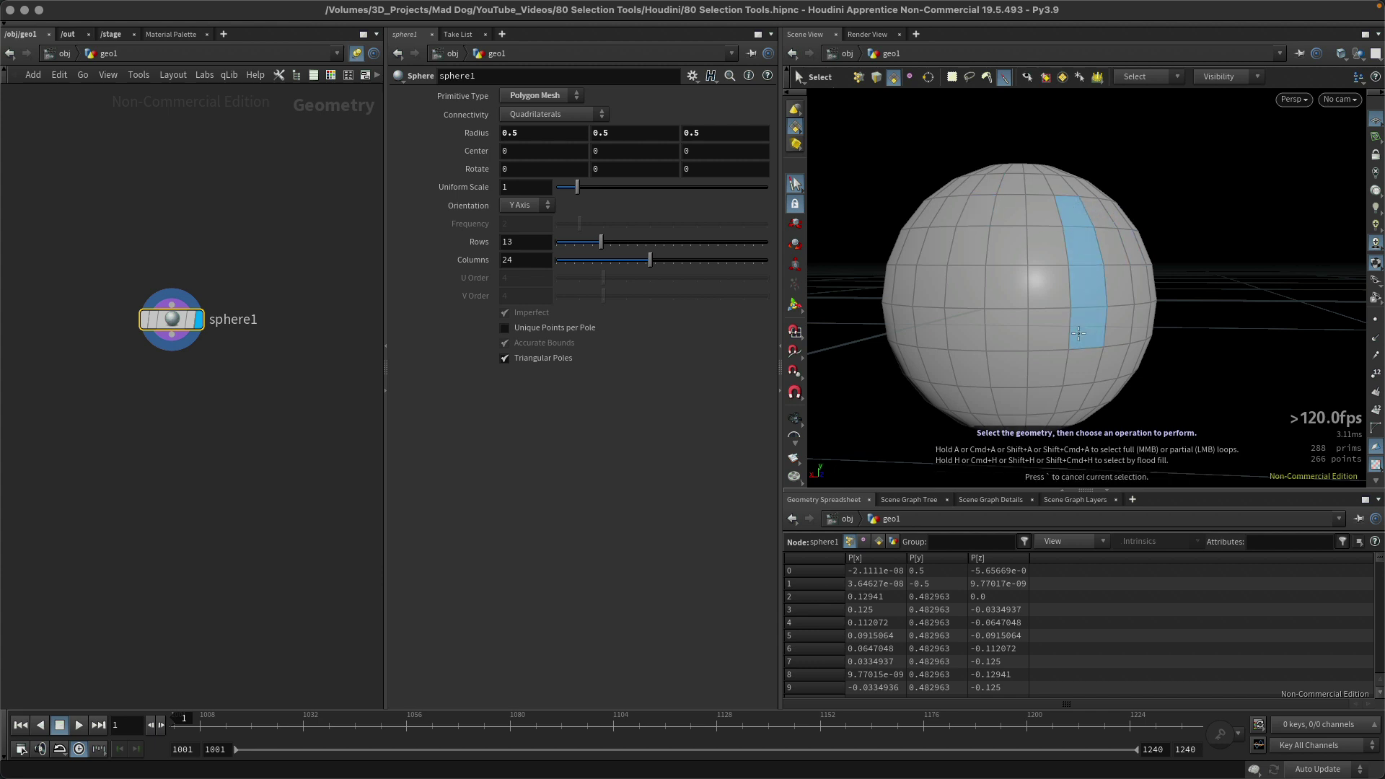
mouse_move(1079, 333)
left_mouse_down()
mouse_move(1060, 367)
mouse_move(970, 368)
mouse_move(970, 323)
left_mouse_up()
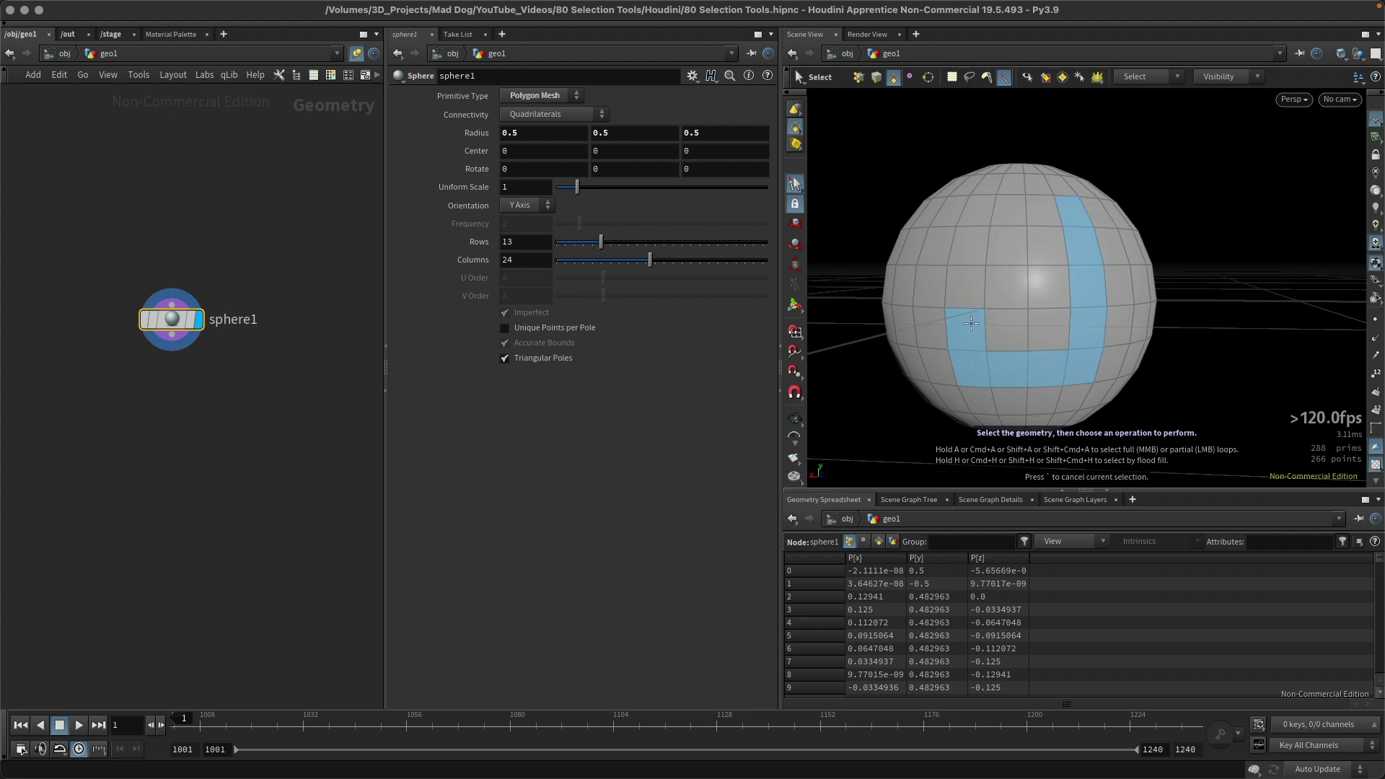
mouse_move(952, 200)
left_mouse_down()
mouse_move(927, 371)
mouse_move(960, 390)
mouse_move(1011, 408)
mouse_move(1083, 400)
mouse_move(1128, 313)
left_mouse_up()
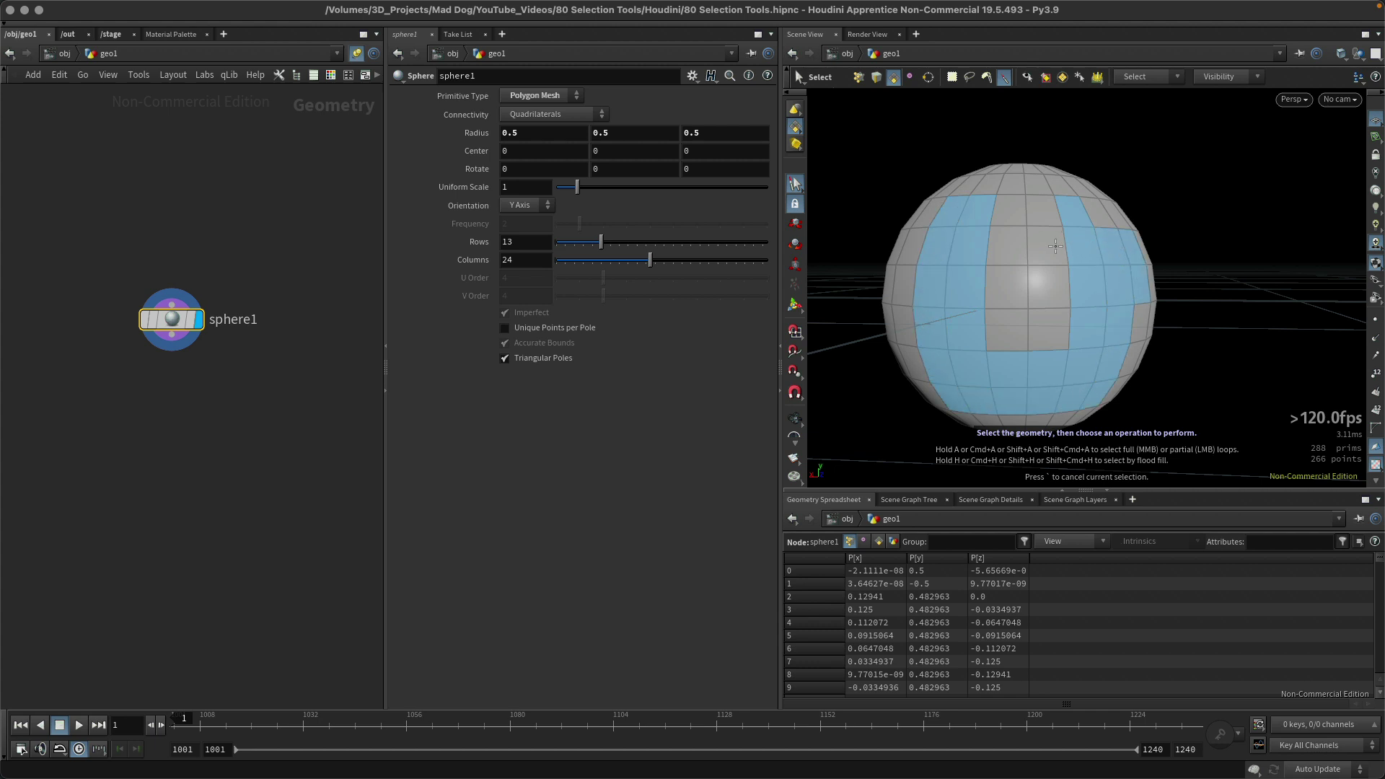
left_click_drag(1028, 291, 1058, 292)
mouse_move(969, 222)
left_mouse_down()
mouse_move(900, 289)
mouse_move(904, 332)
mouse_move(946, 370)
left_mouse_up()
mouse_move(1091, 329)
left_mouse_down()
mouse_move(1017, 207)
mouse_move(959, 220)
left_mouse_up()
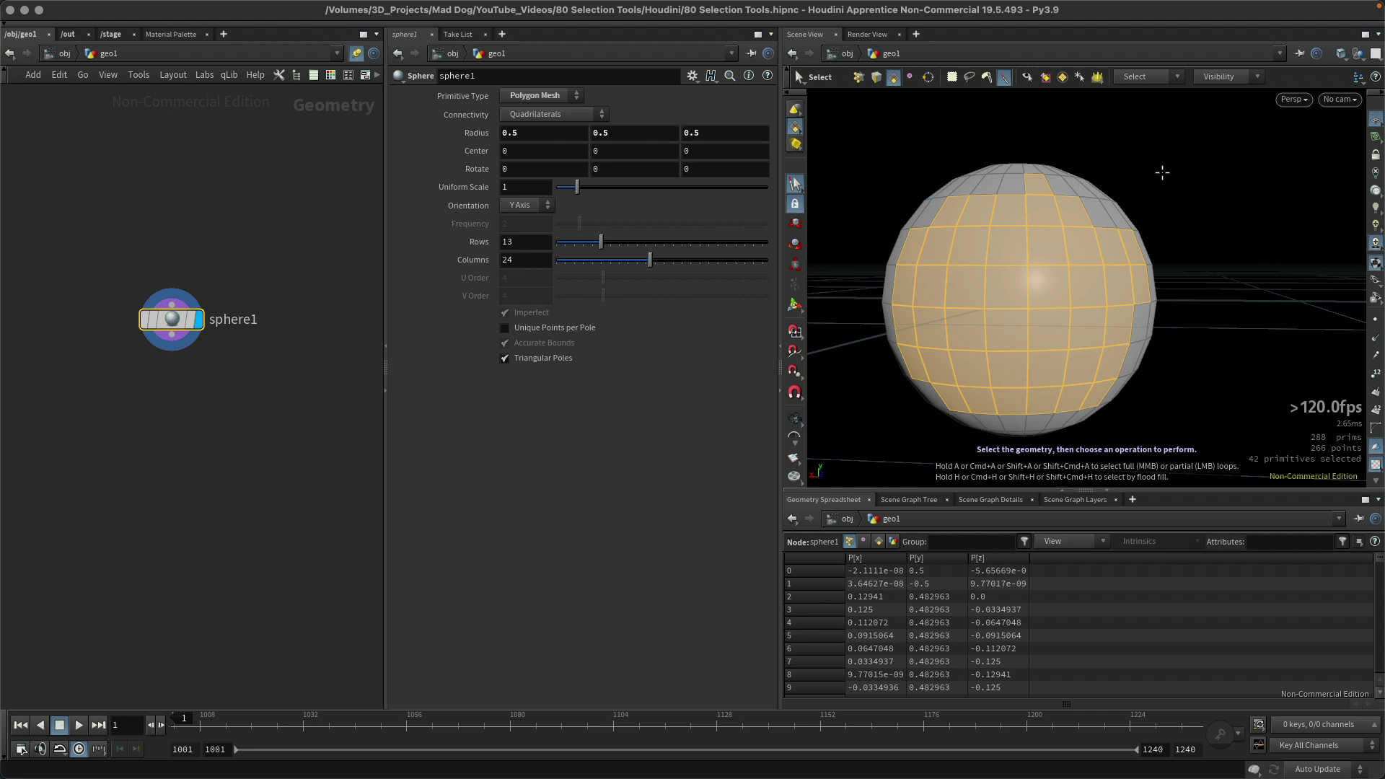
Paint extra faces, then trace a Laser Select path leaving 13 front faces selected.
left_click(986, 75)
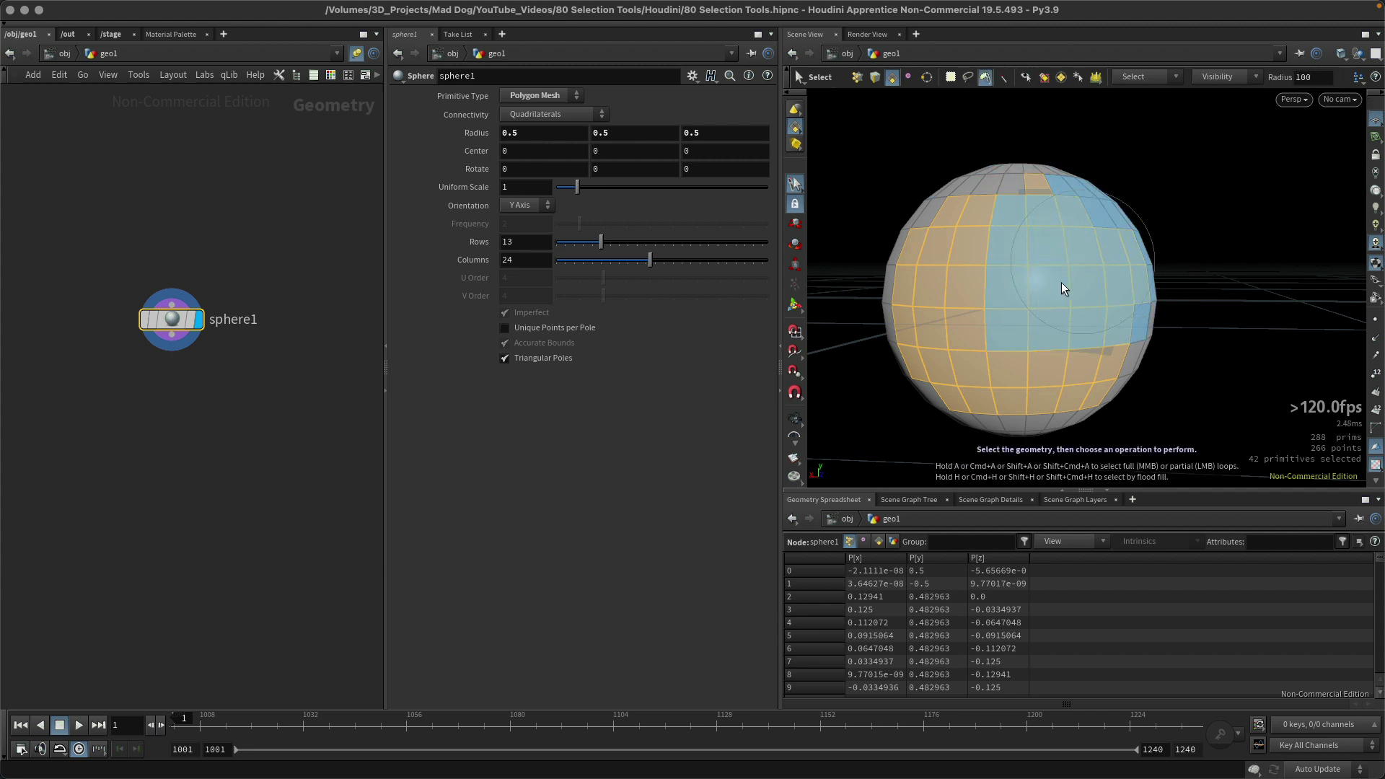
mouse_move(1110, 284)
left_mouse_down()
mouse_move(926, 289)
mouse_move(1083, 314)
mouse_move(1080, 294)
mouse_move(1044, 259)
left_mouse_up()
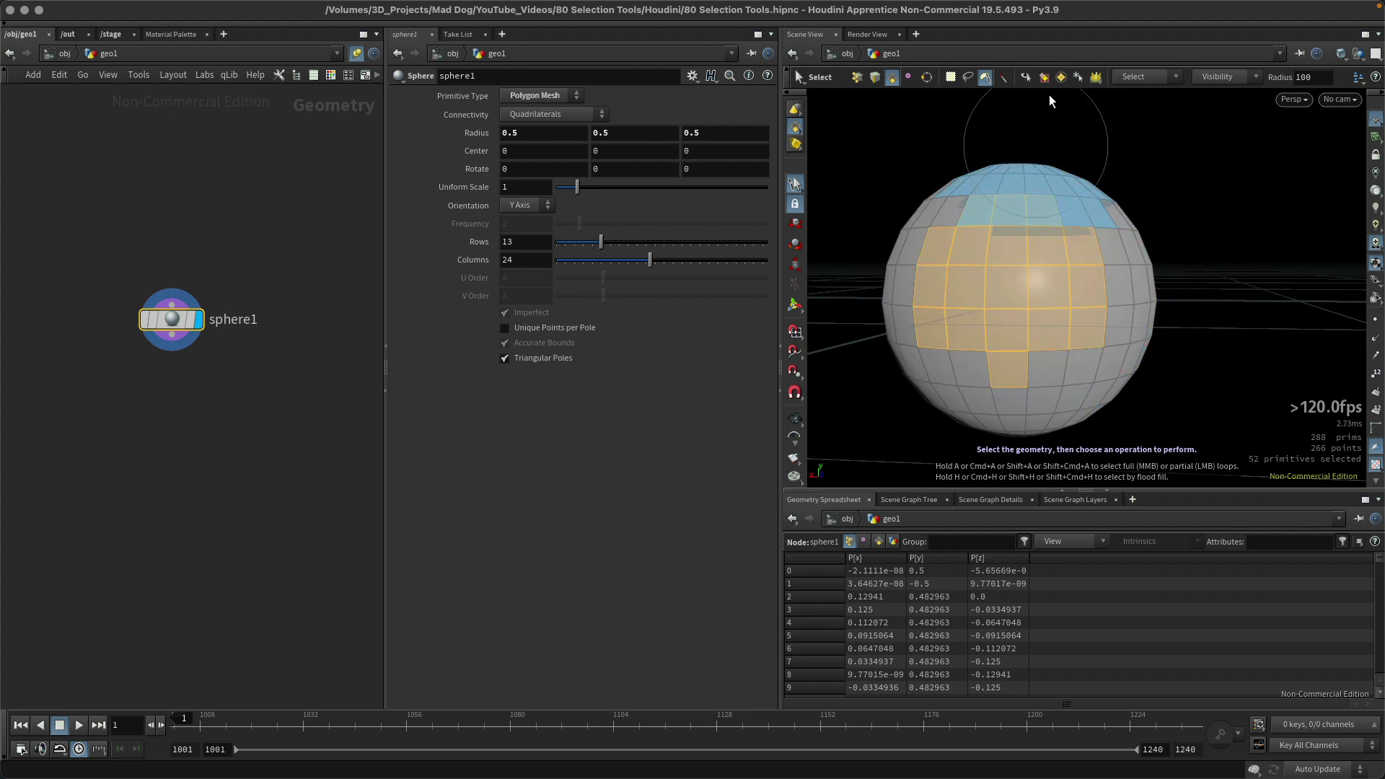
left_click(1002, 78)
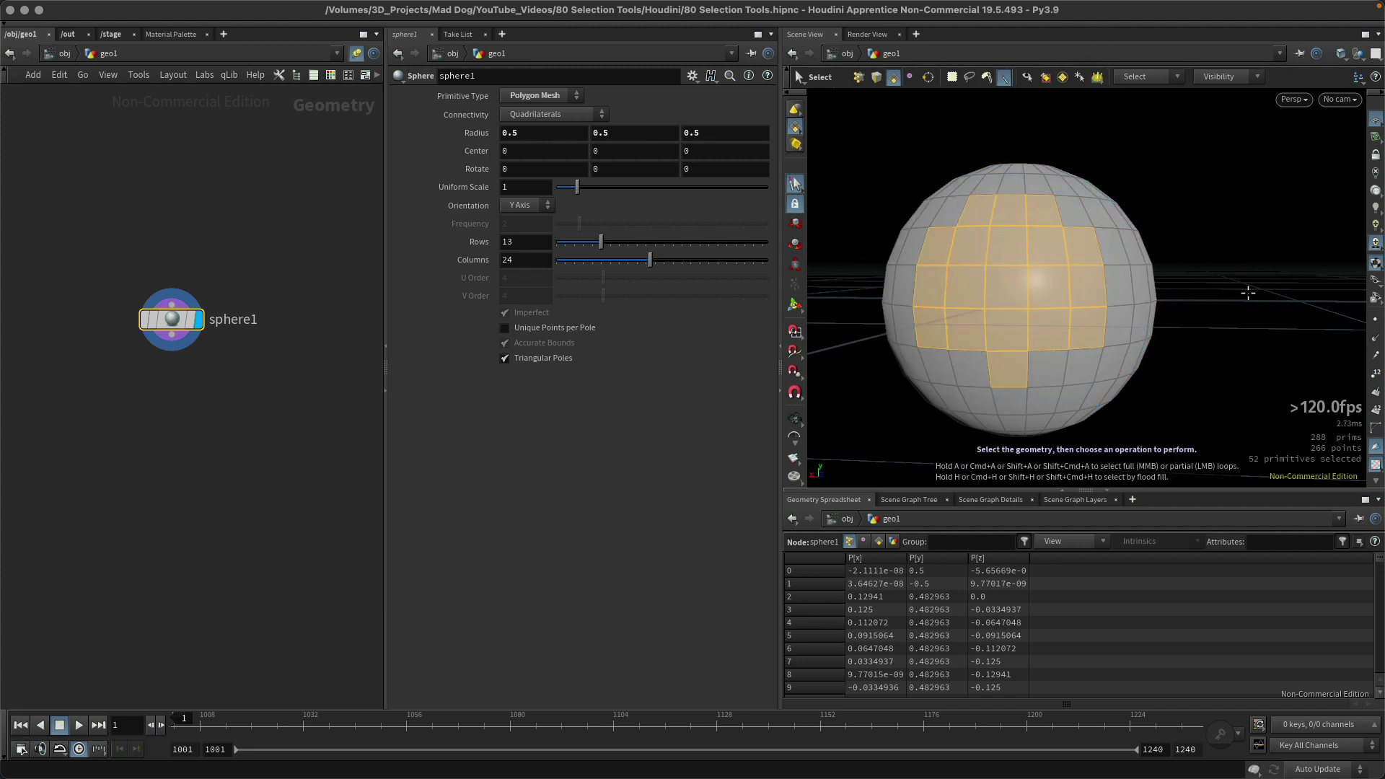
left_click_drag(1093, 208, 934, 372)
left_click_drag(1122, 307, 1082, 248)
left_click_drag(924, 297, 1010, 212)
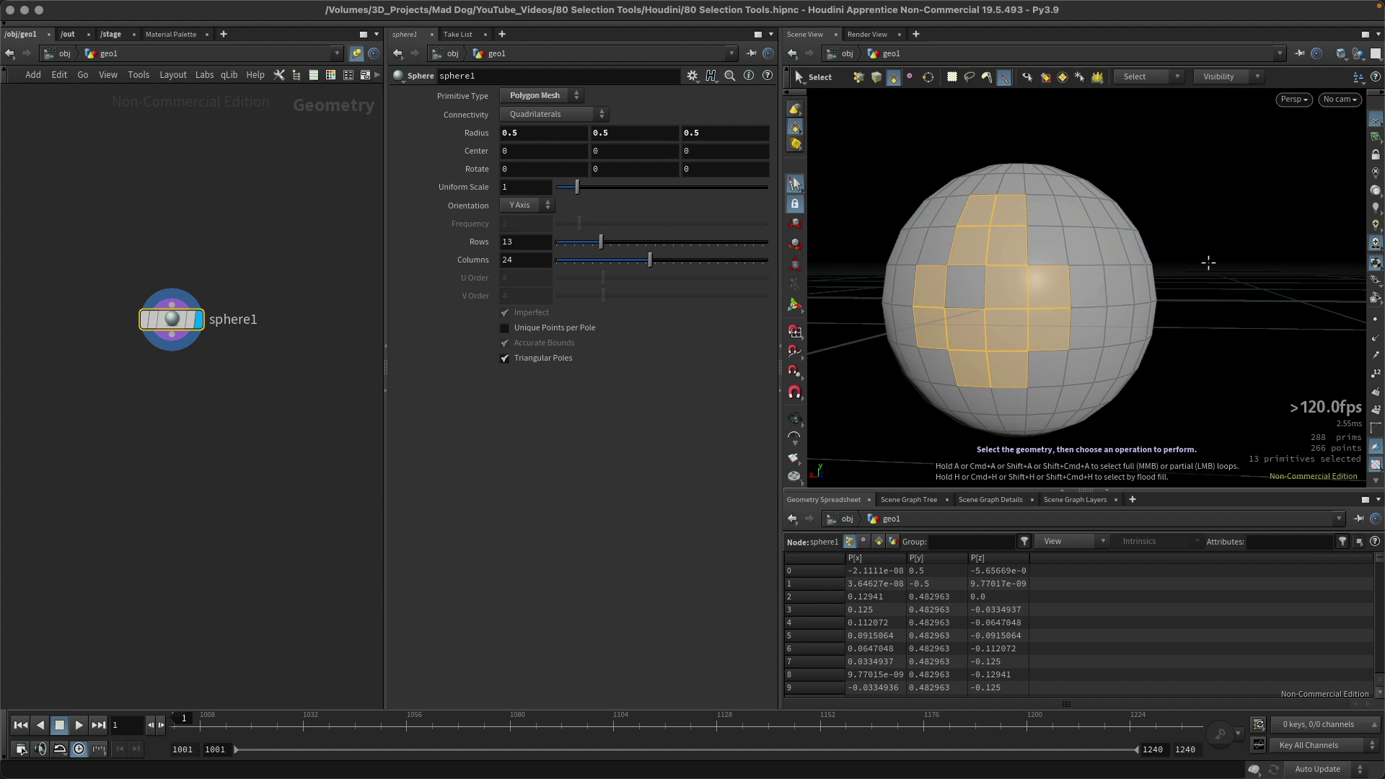
left_click(952, 76)
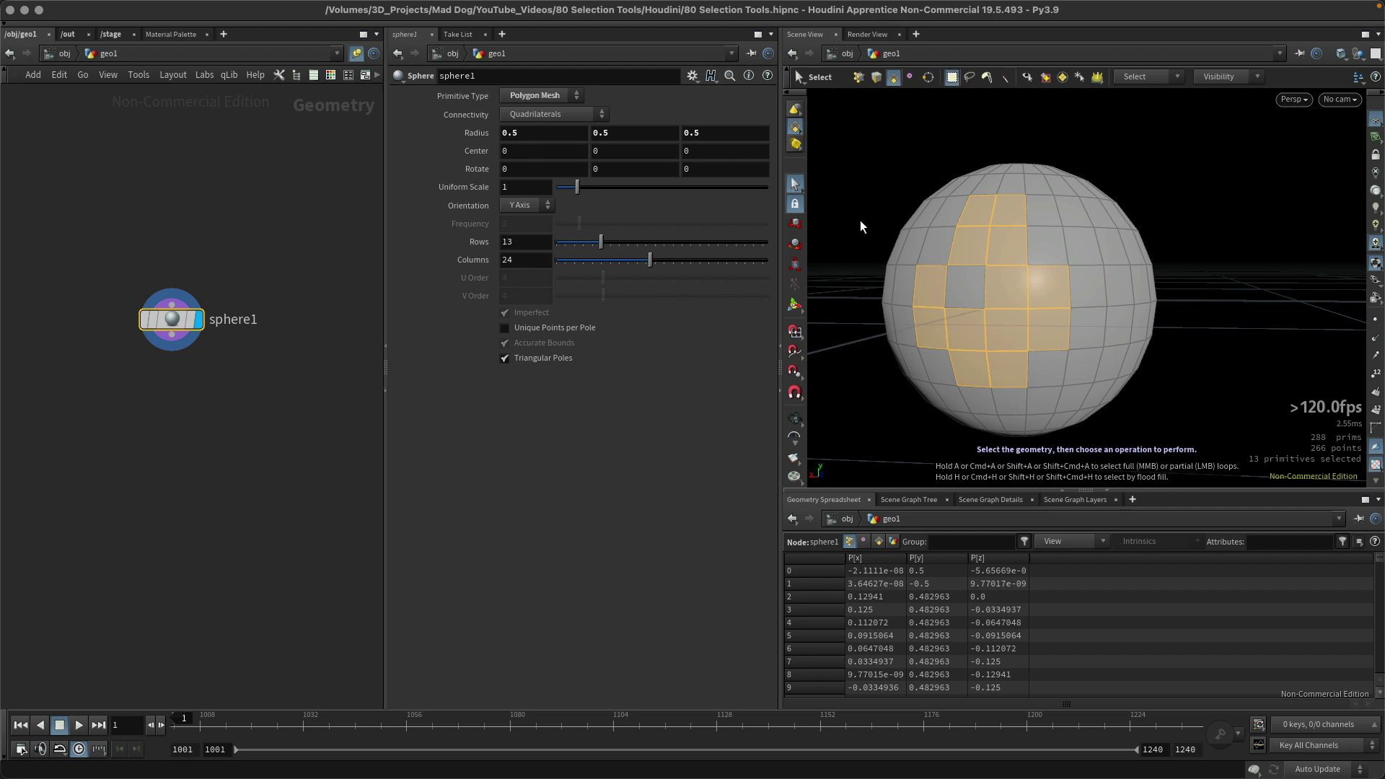